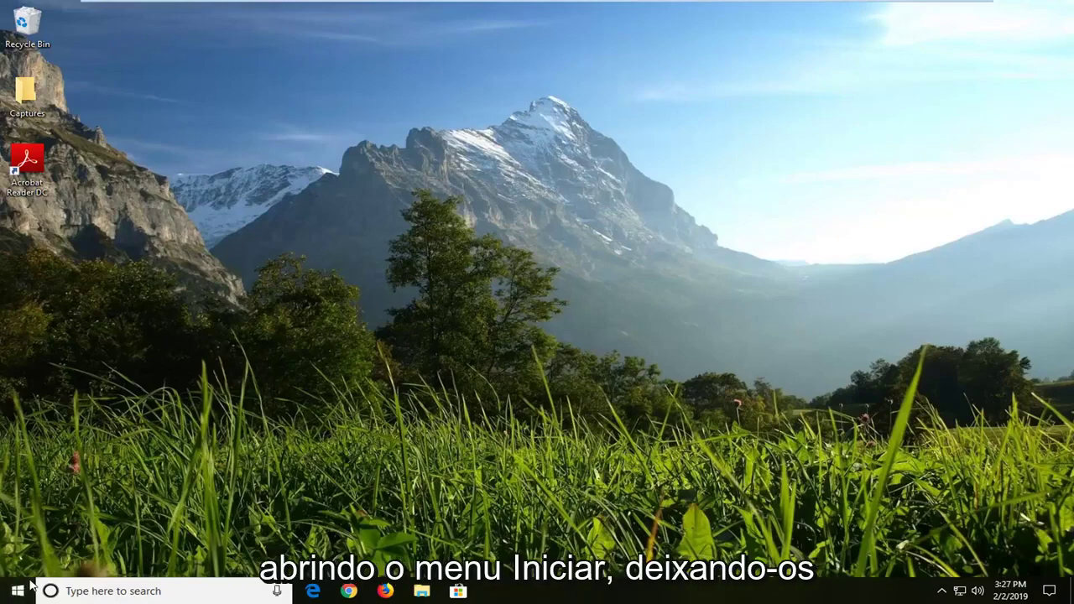
- Launch Registry Editor as administrator from a 'regedit' Start search, approving the UAC prompt
left_click(24, 591)
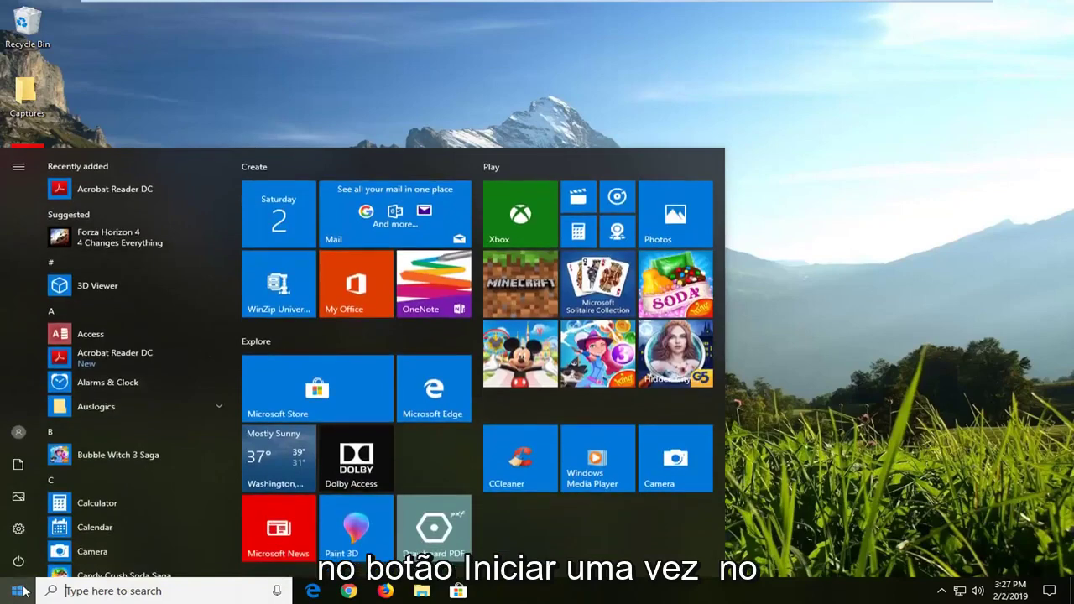
type("regedit")
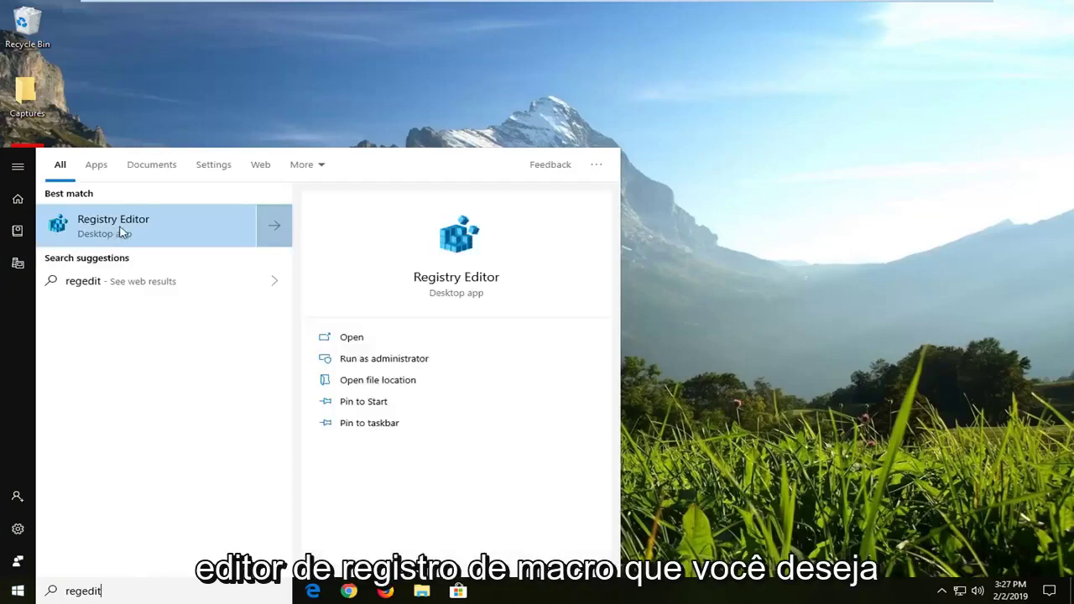
right_click(124, 228)
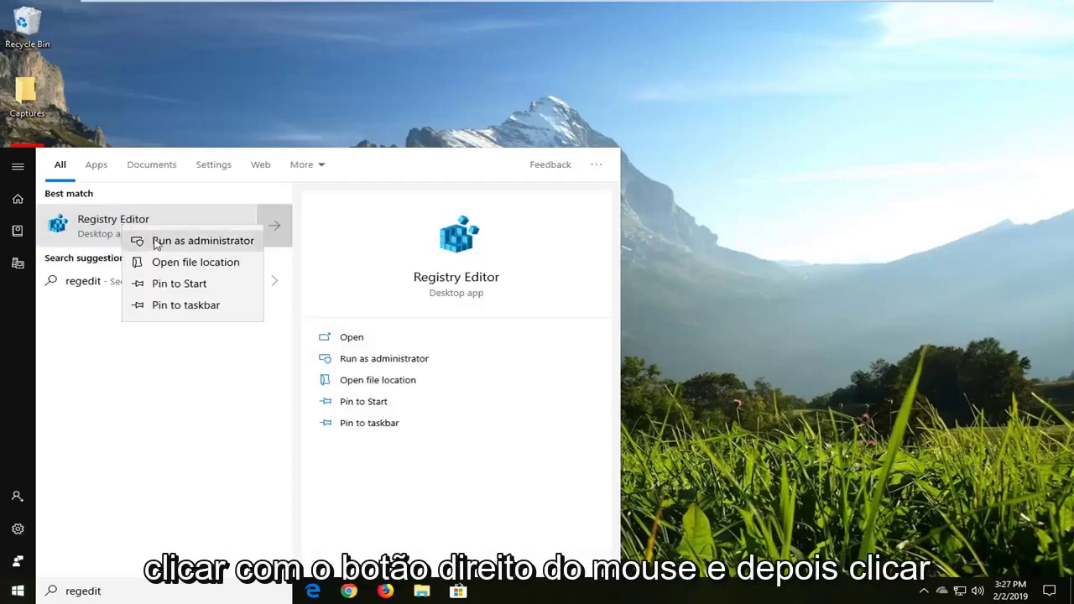
left_click(156, 244)
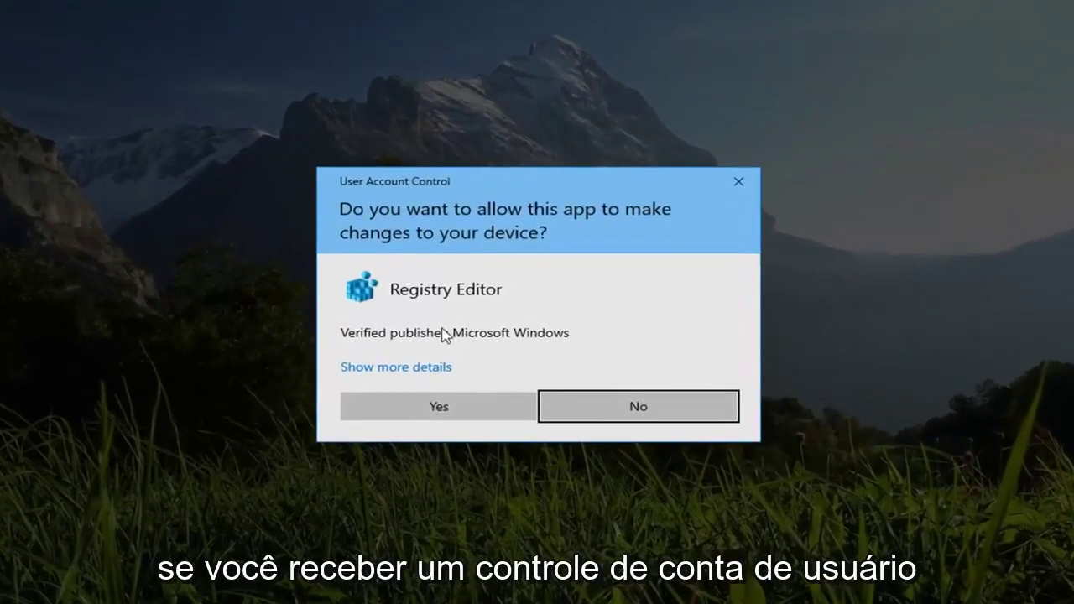
left_click(438, 407)
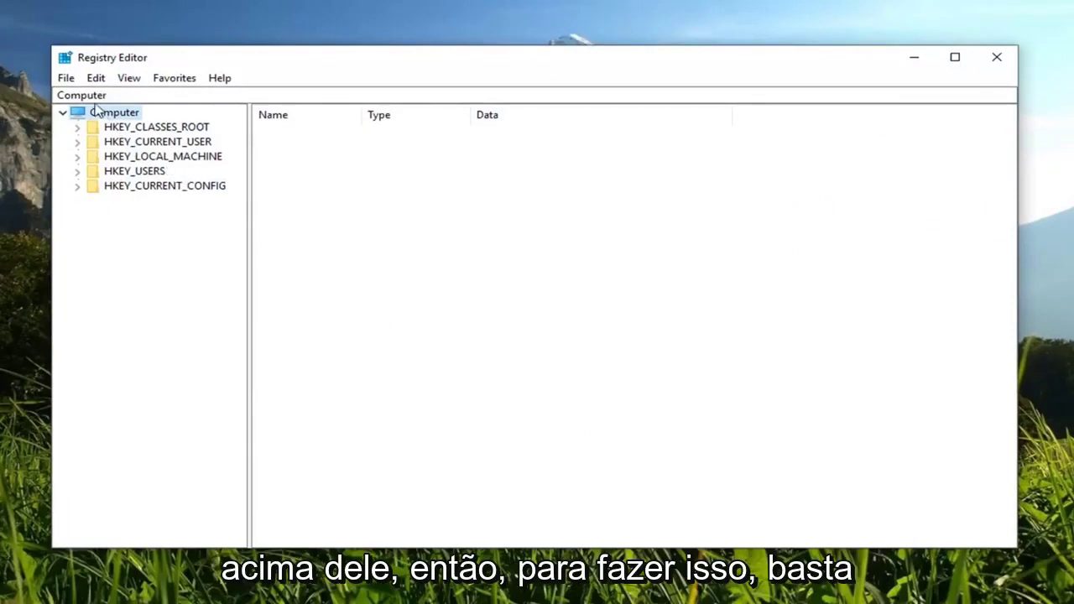
left_click(65, 78)
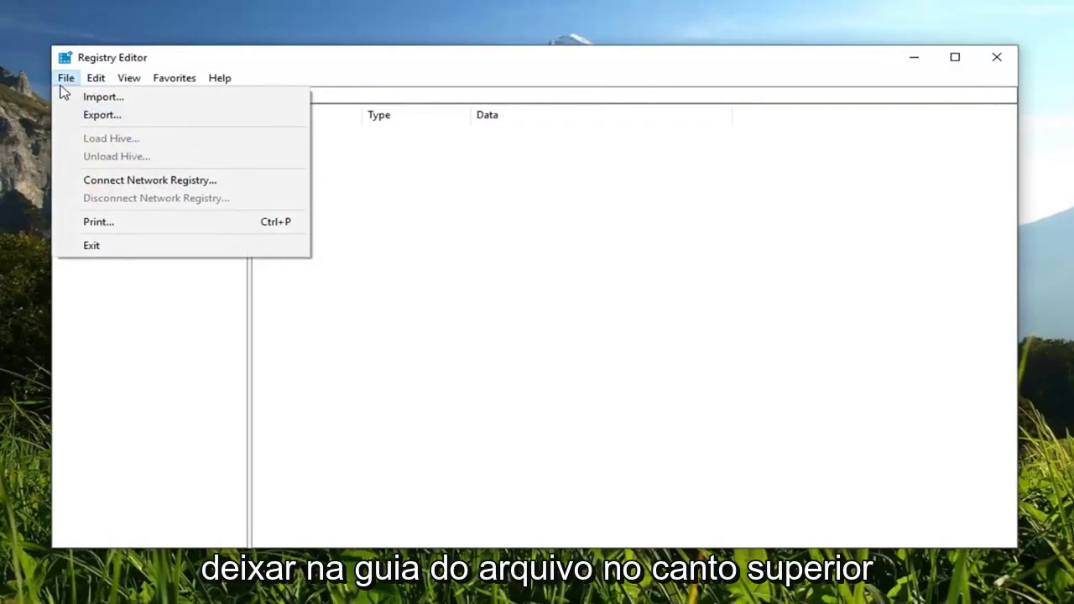
left_click(84, 114)
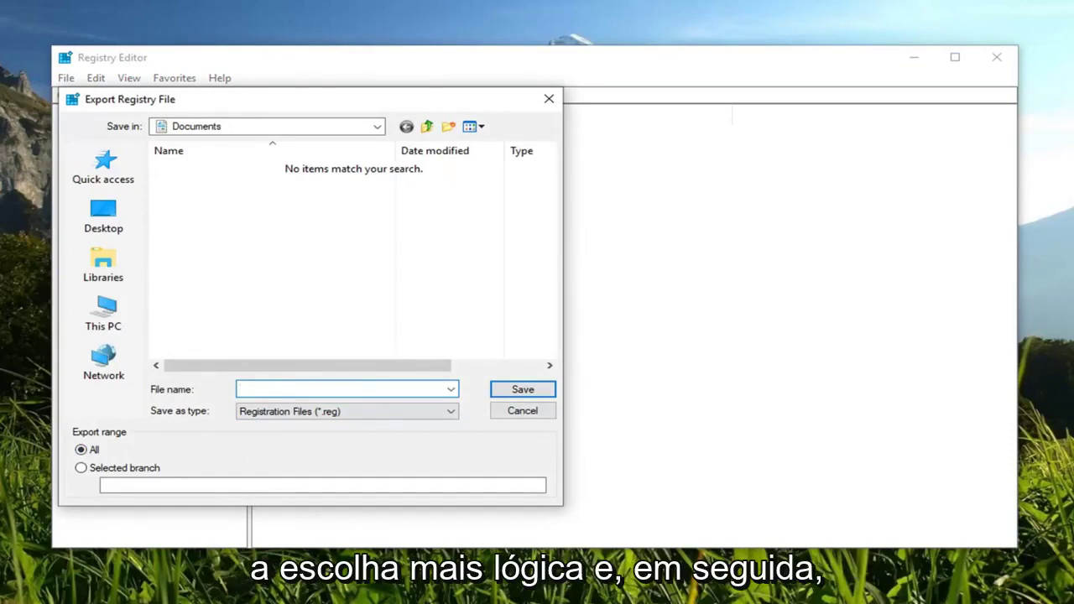
left_click(515, 413)
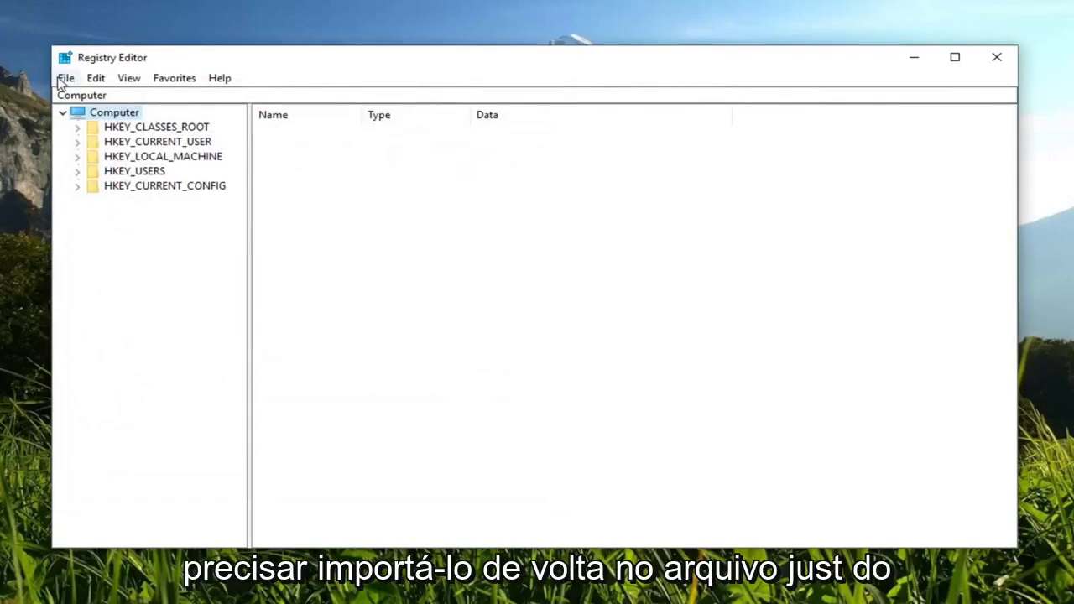
left_click(66, 78)
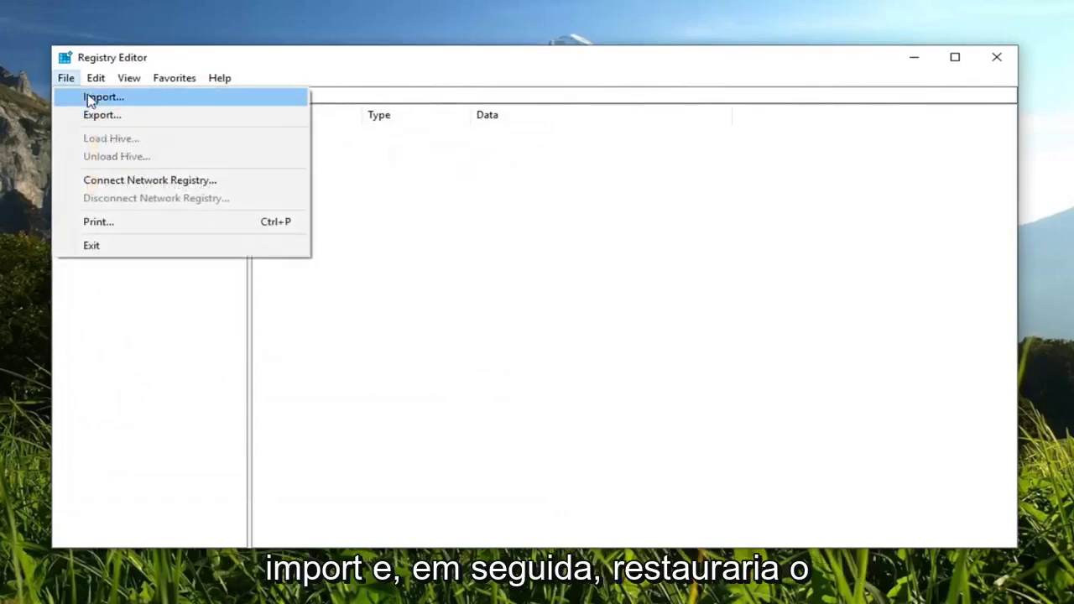
left_click(89, 97)
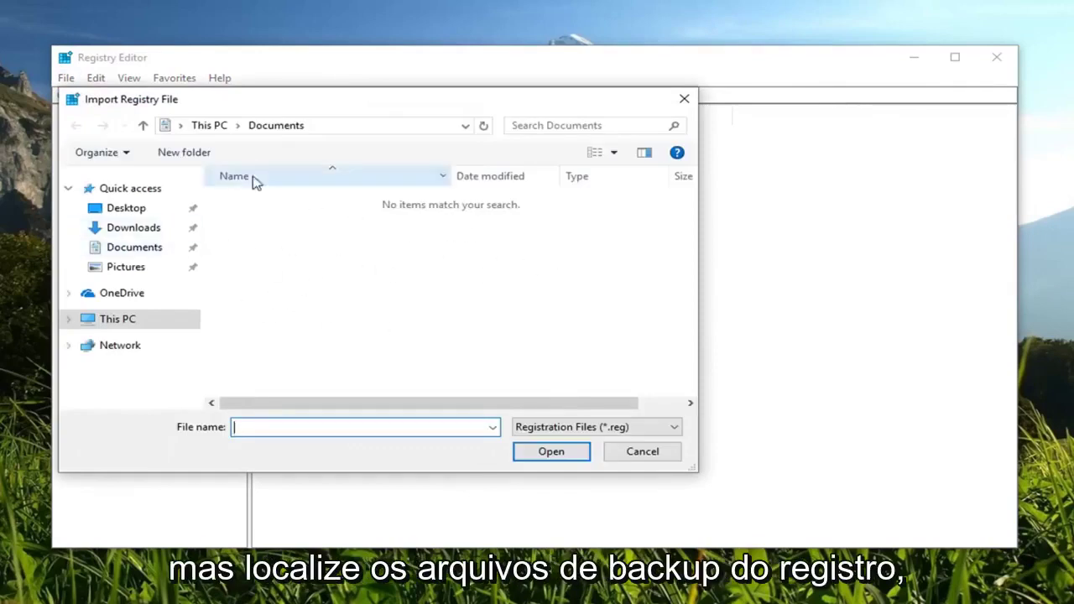
mouse_move(118, 319)
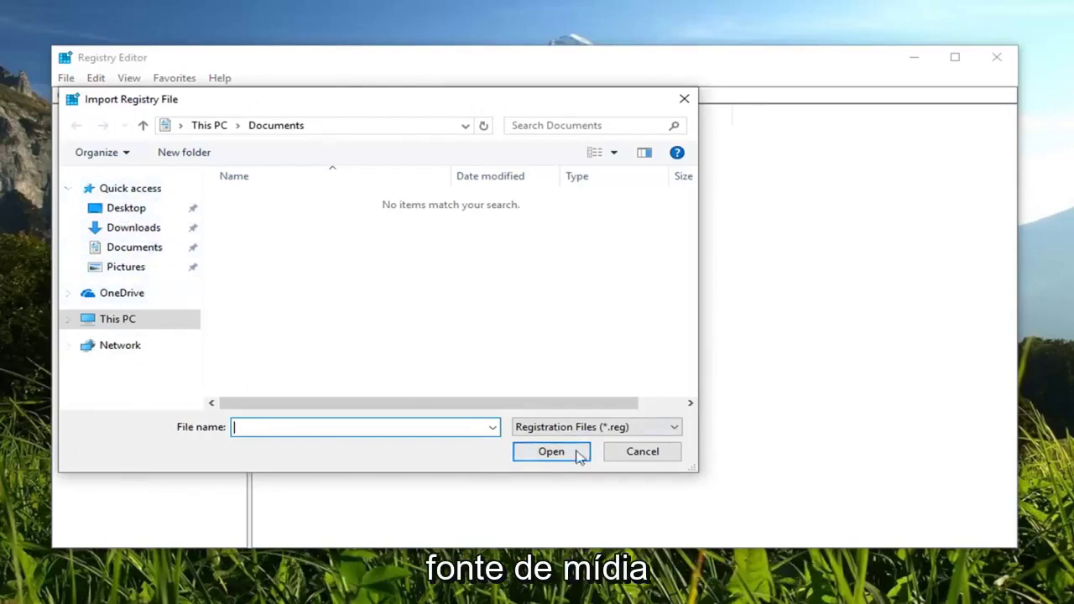
left_click(638, 458)
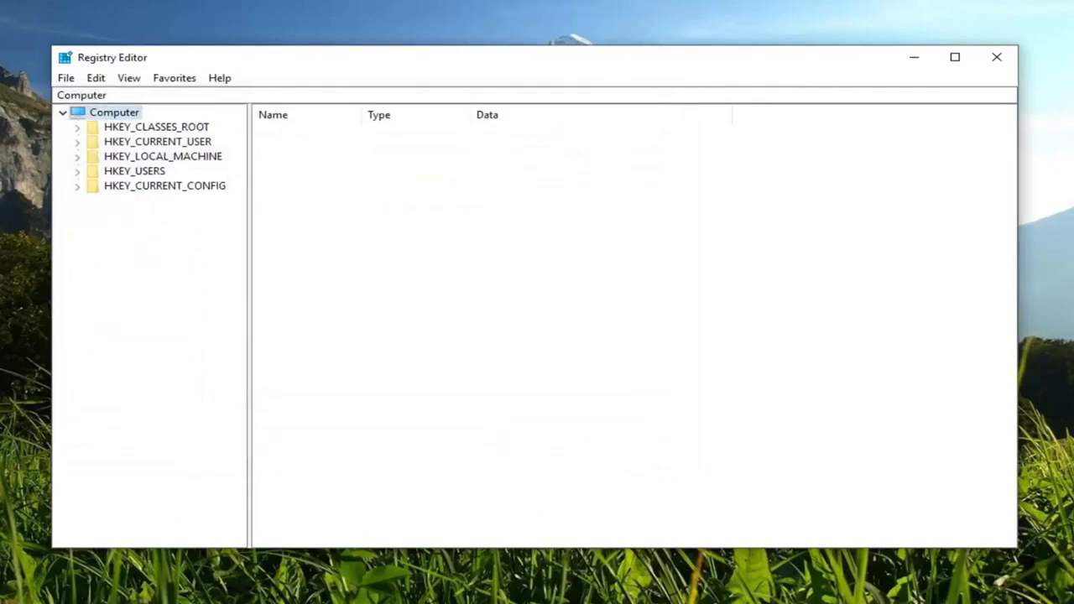
- Expand HKEY_LOCAL_MACHINE > SOFTWARE > Microsoft and widen the key tree pane
left_click(144, 159)
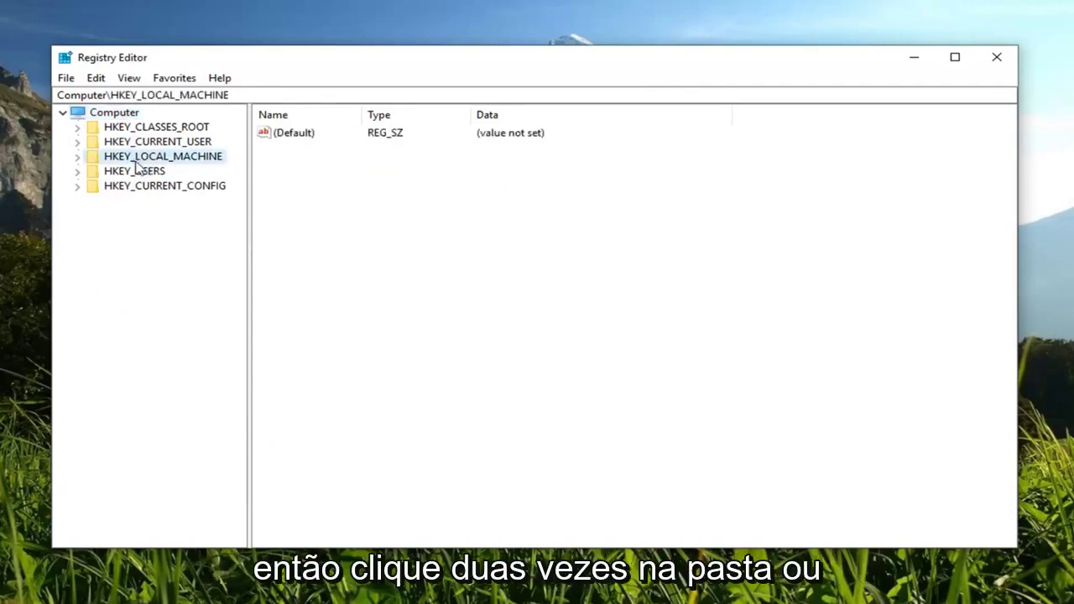
left_click(77, 157)
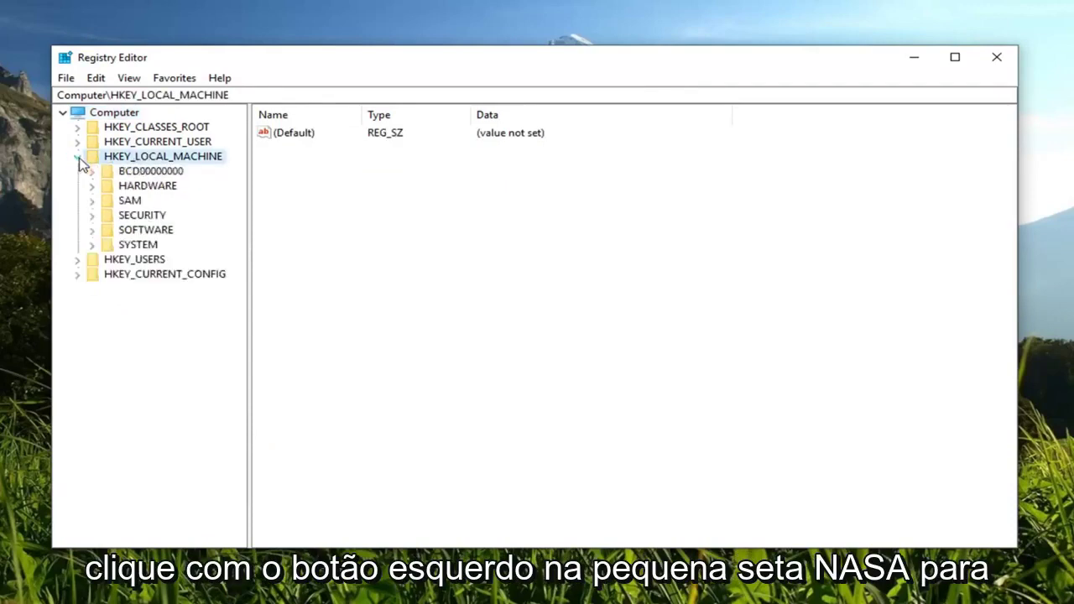
left_click(127, 231)
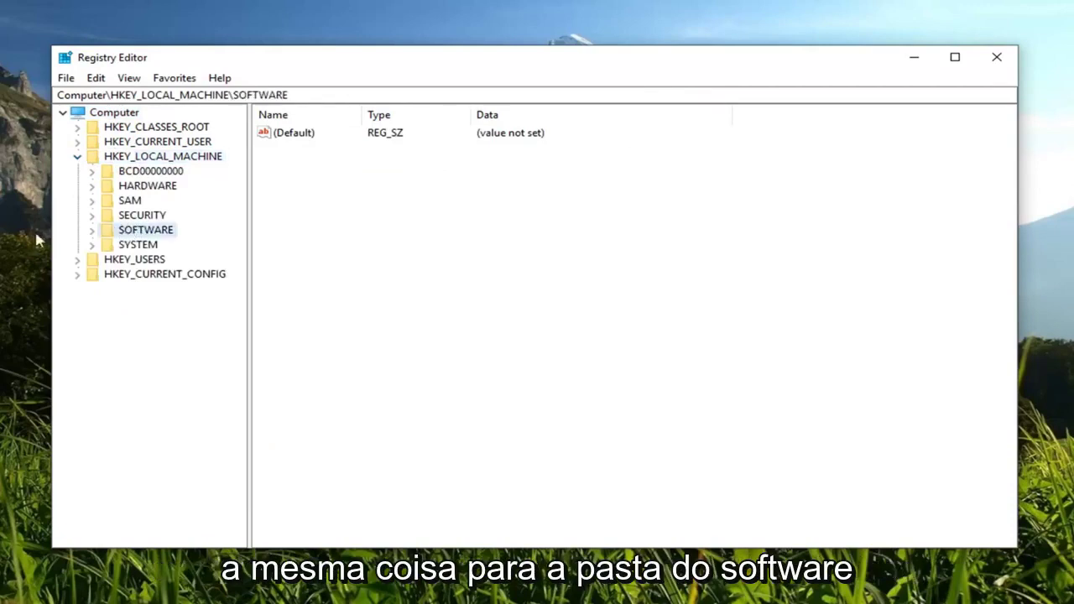
left_click(90, 230)
scroll(139, 241, "down", 1)
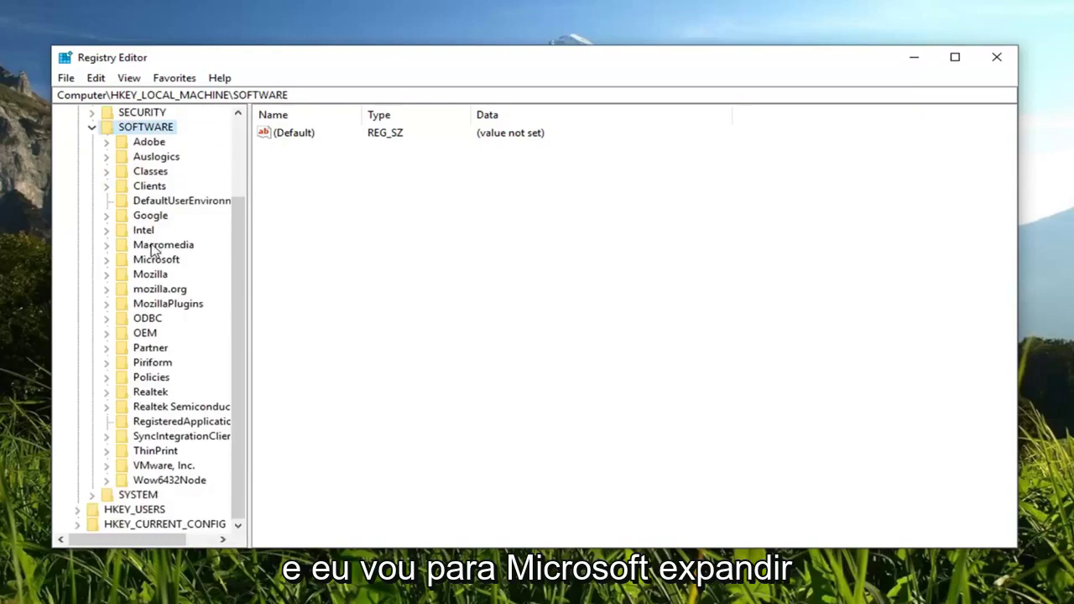
left_click(106, 260)
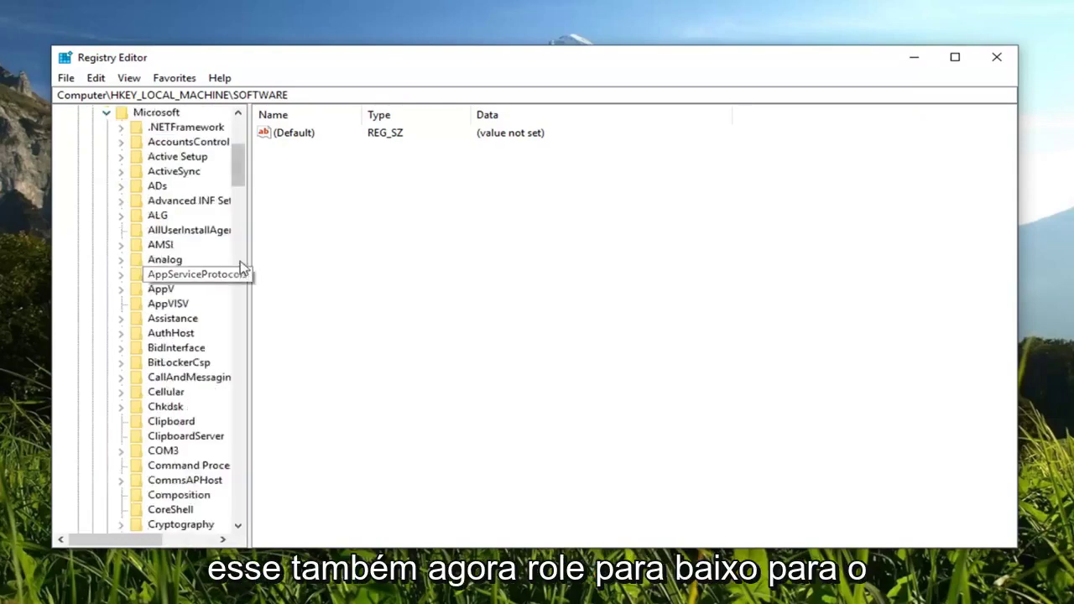
left_click_drag(247, 261, 434, 265)
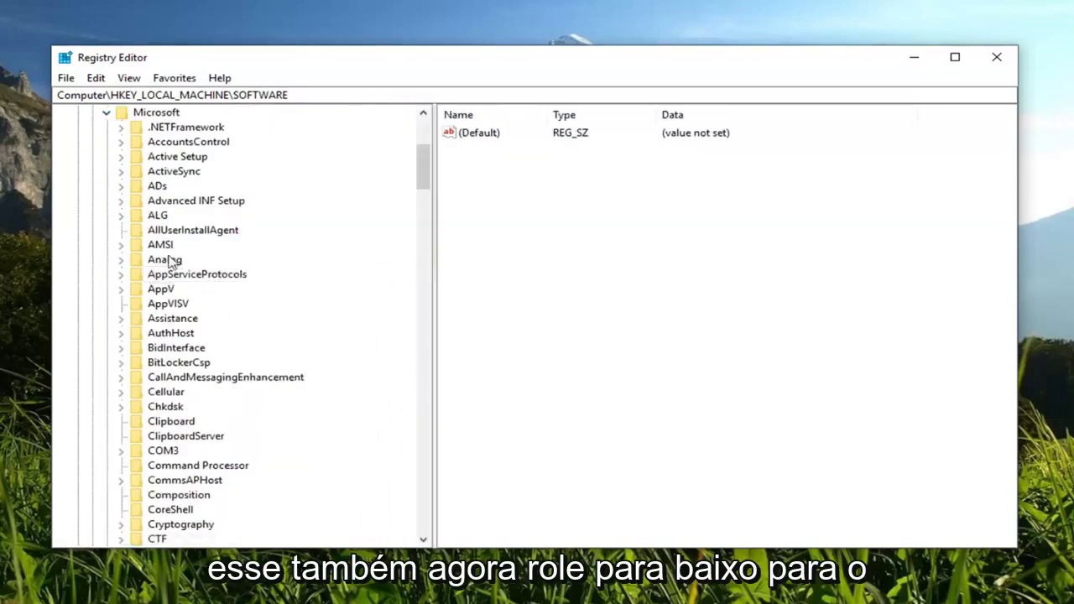
- Expand Windows NT > CurrentVersion and scroll down to SoftwareProtectionPlatform
scroll(174, 268, "down", 2)
scroll(171, 364, "down", 11)
scroll(171, 343, "down", 9)
scroll(179, 333, "down", 2)
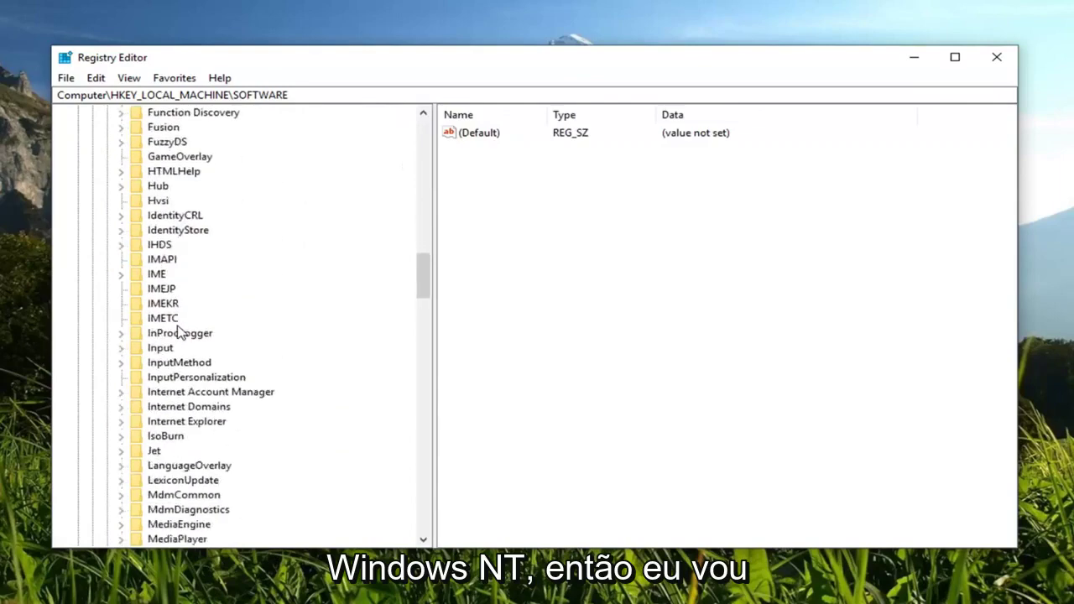
scroll(179, 335, "down", 8)
scroll(178, 335, "down", 10)
scroll(178, 339, "down", 11)
scroll(176, 340, "down", 9)
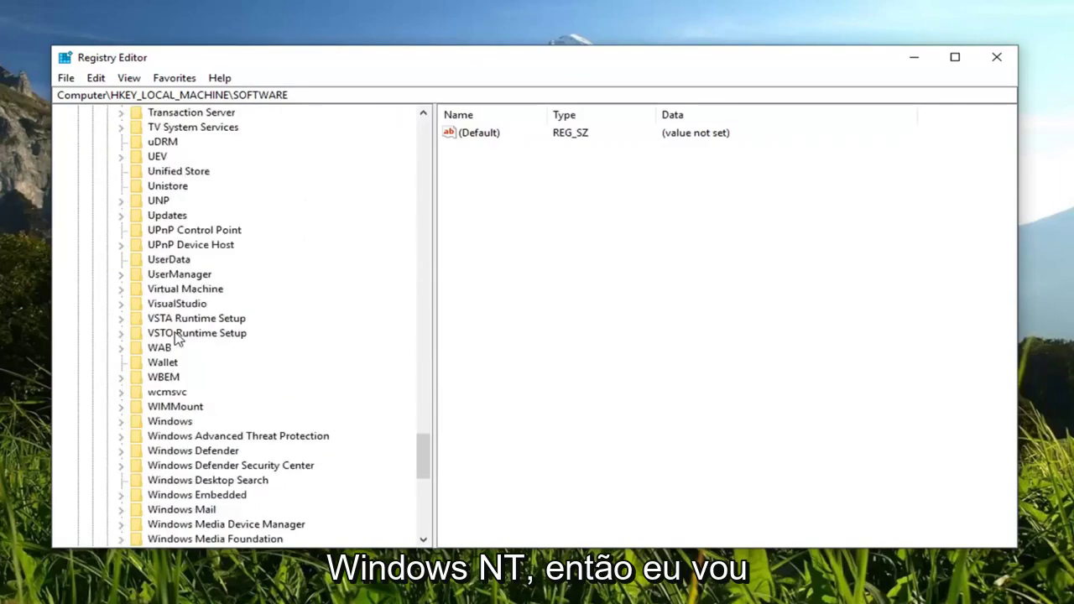
scroll(179, 359, "down", 1)
scroll(176, 360, "down", 4)
left_click(159, 366)
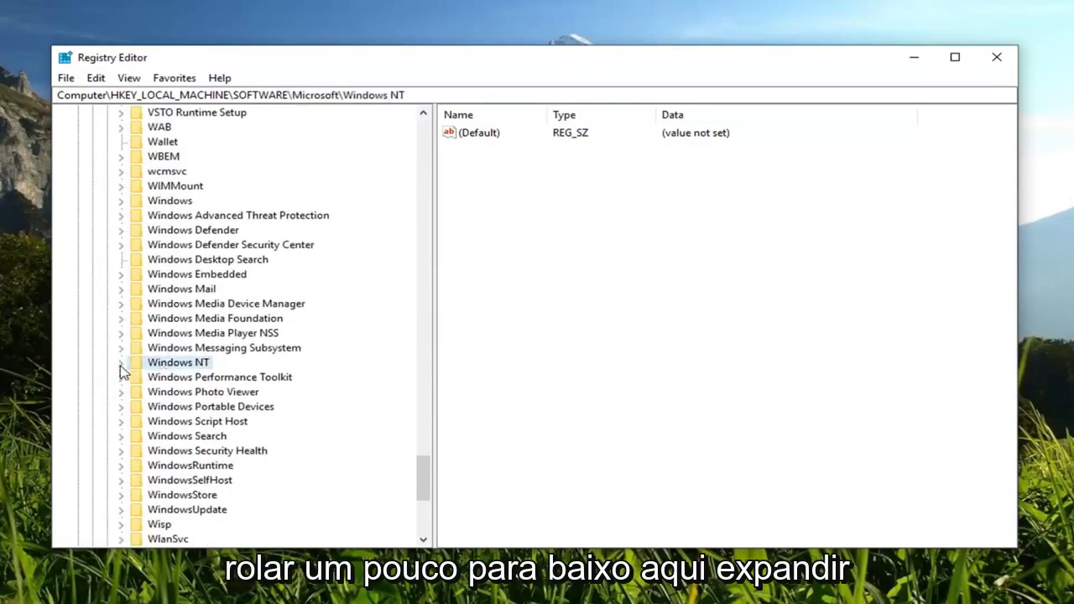
left_click(120, 363)
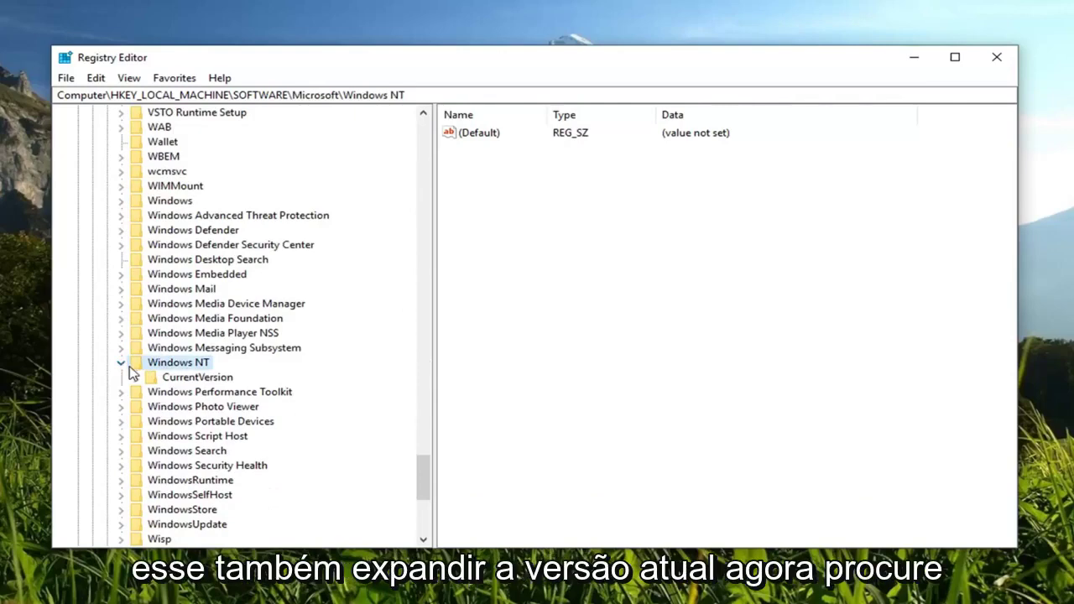
left_click(135, 377)
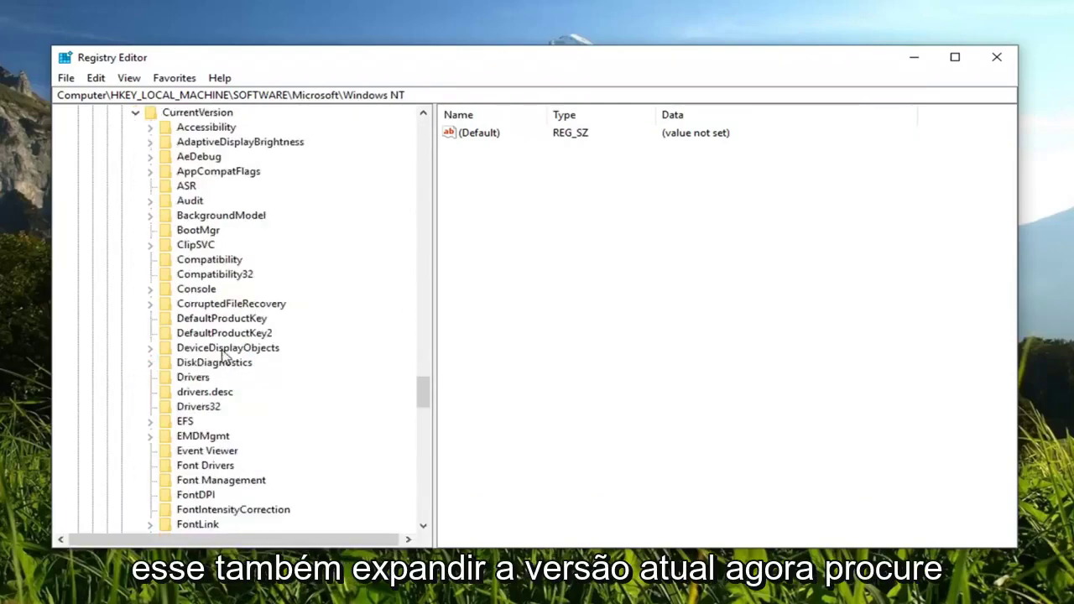
scroll(225, 357, "down", 5)
scroll(220, 352, "down", 2)
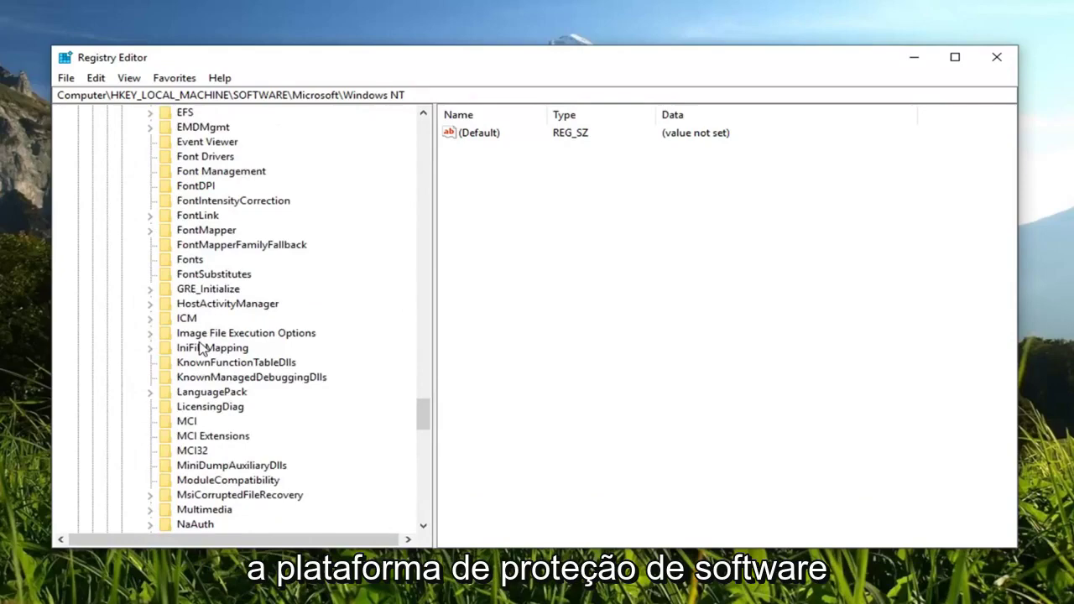
scroll(201, 348, "down", 5)
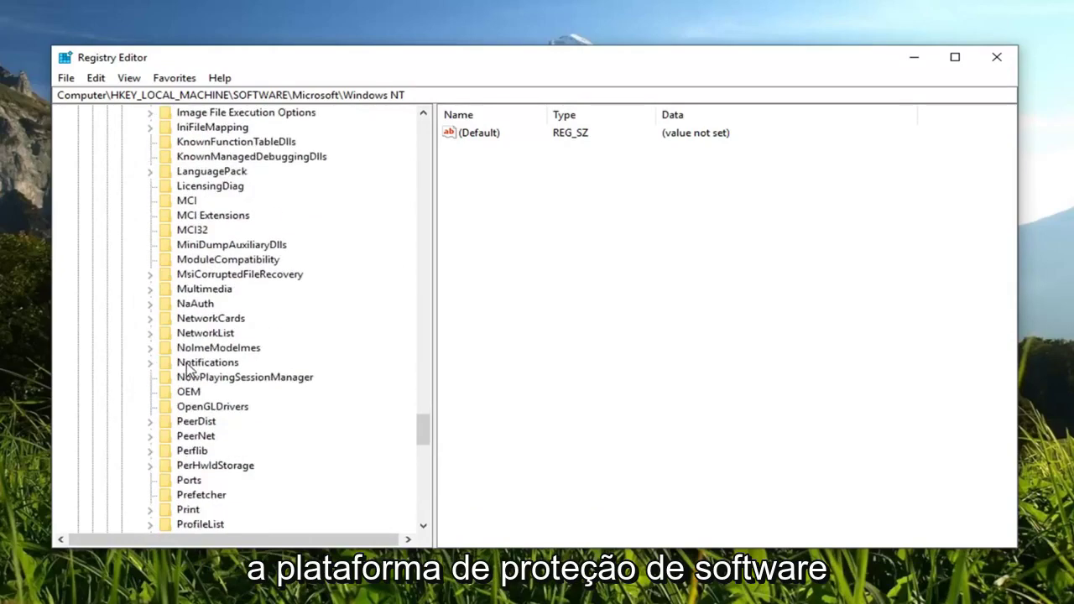
scroll(186, 369, "down", 5)
scroll(186, 369, "down", 1)
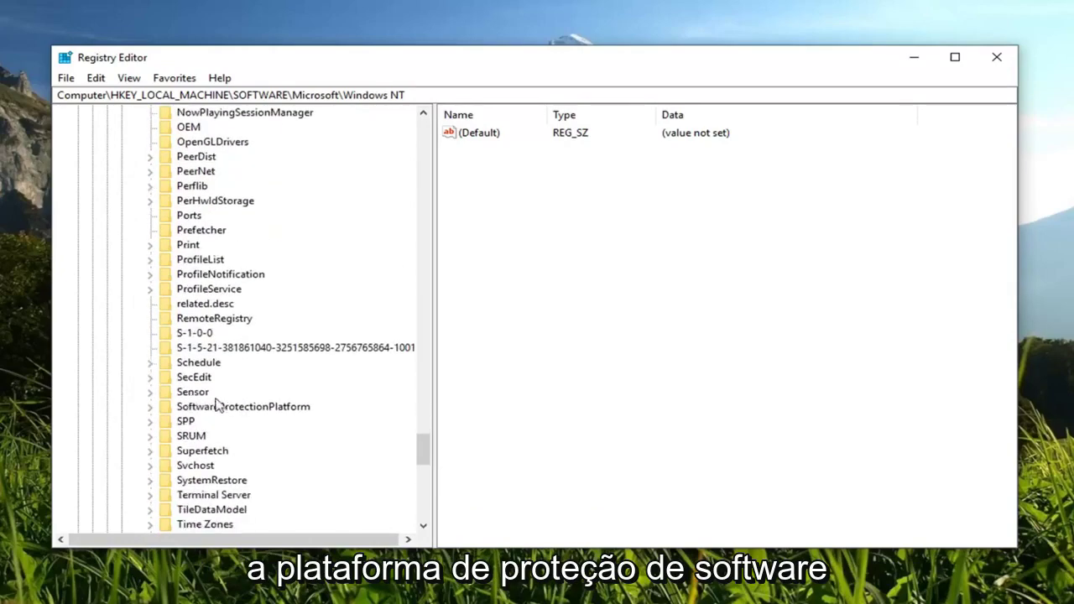
- Change the SkipRearm DWORD in SoftwareProtectionPlatform from 0 to 1
left_click(222, 406)
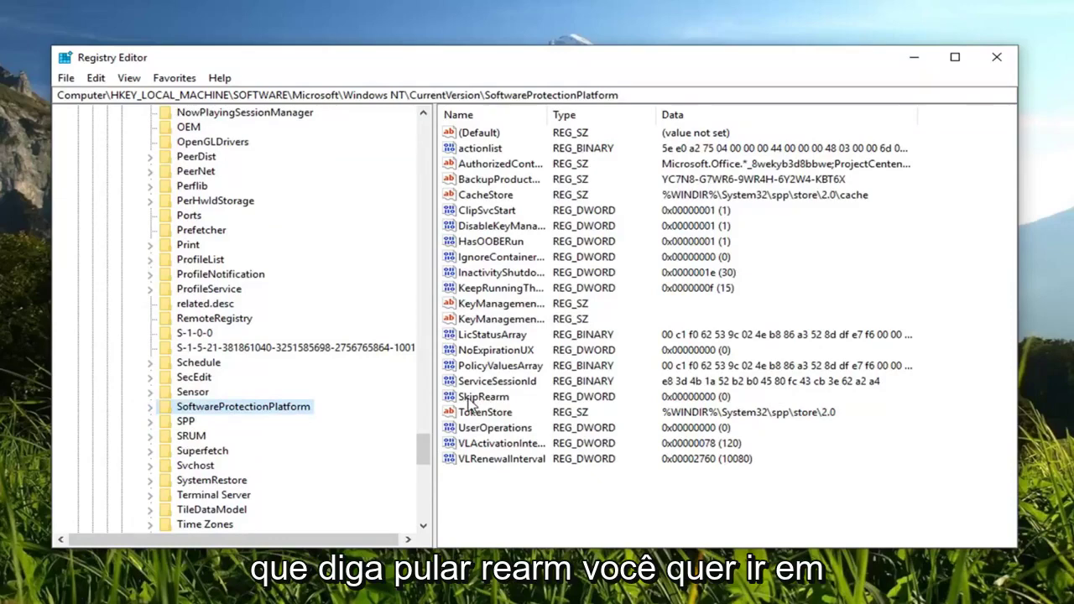
double_click(475, 399)
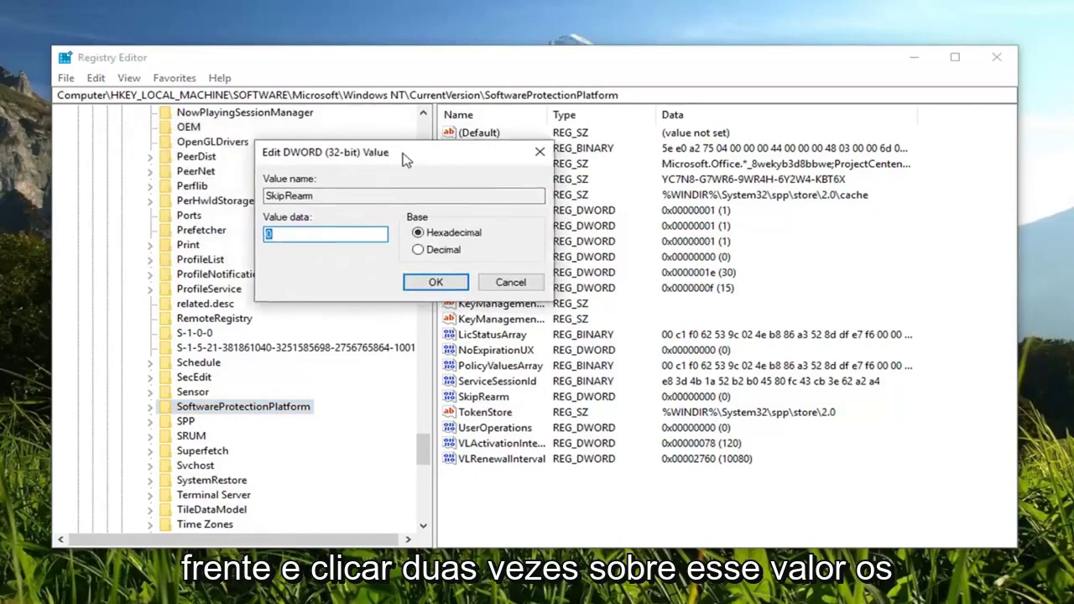
left_click_drag(258, 142, 609, 197)
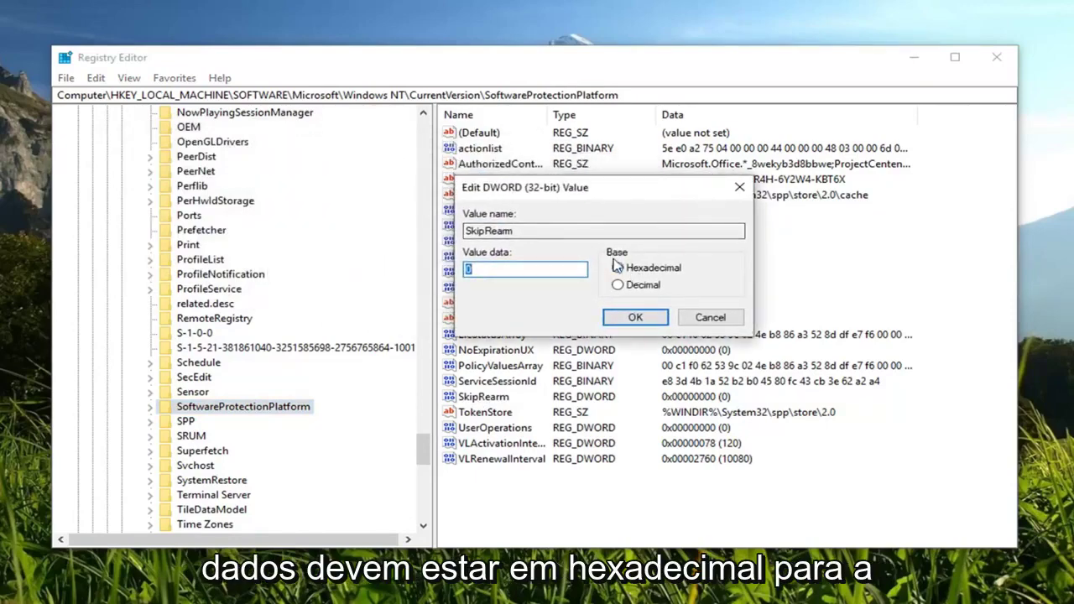
left_click(571, 267)
type("1")
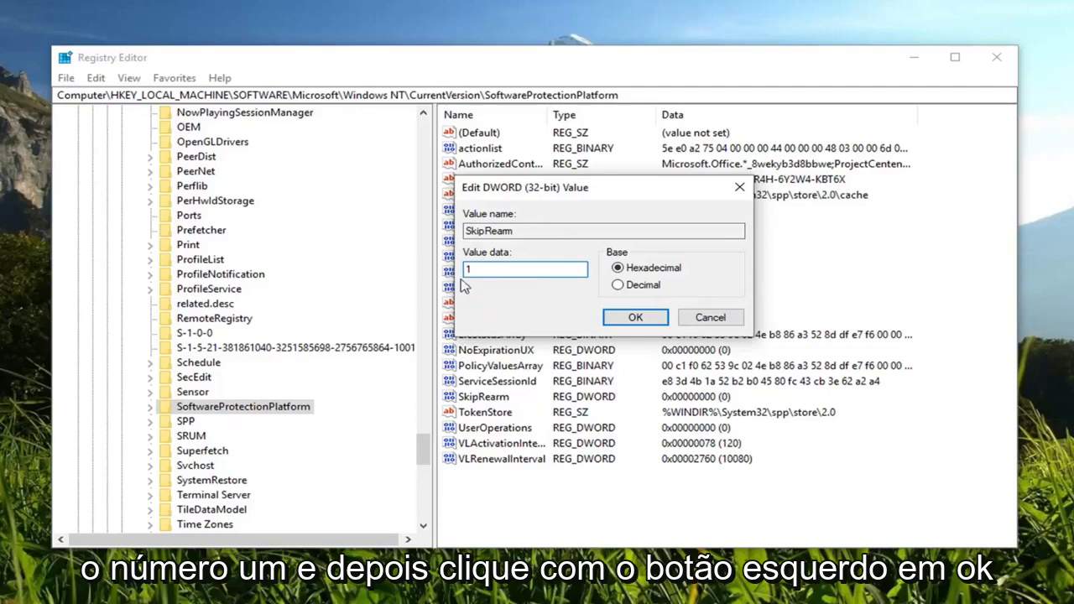
left_click(636, 319)
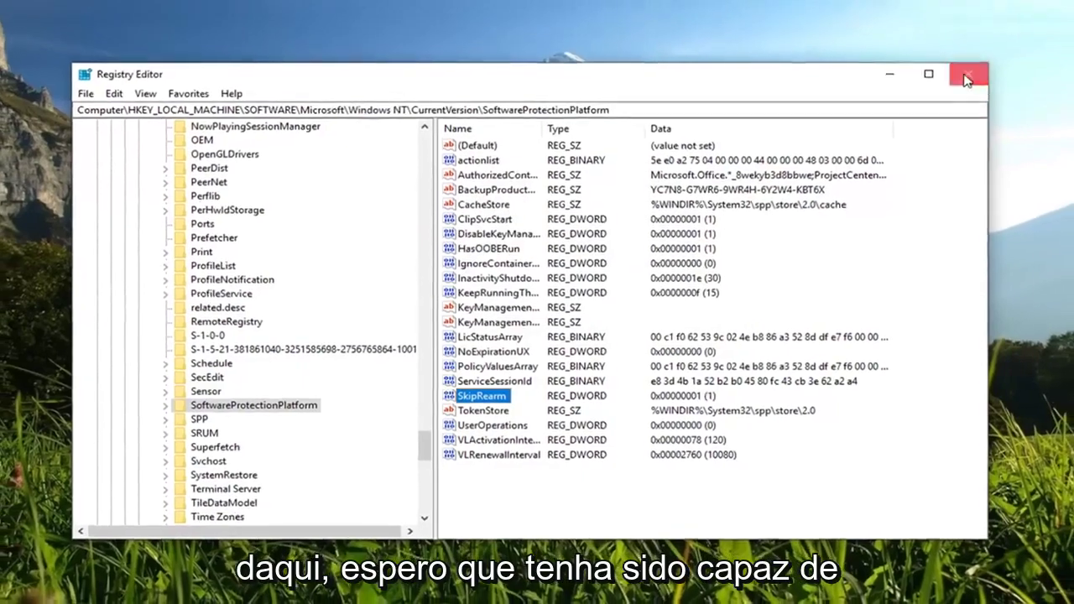
- Close Registry Editor and relaunch it as administrator from a 'regedit' search
left_click(997, 57)
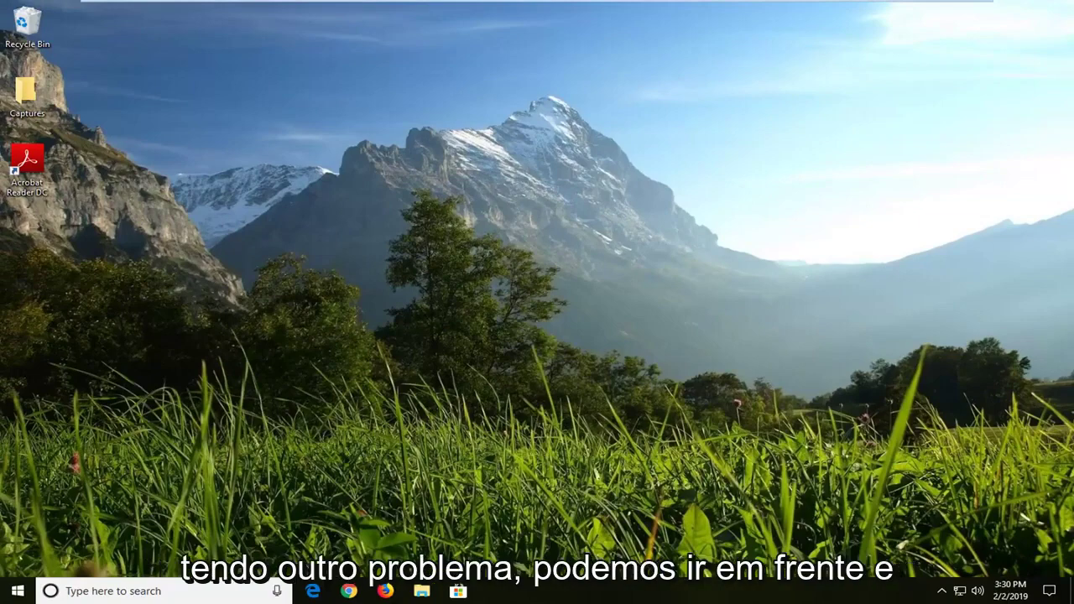
left_click(17, 591)
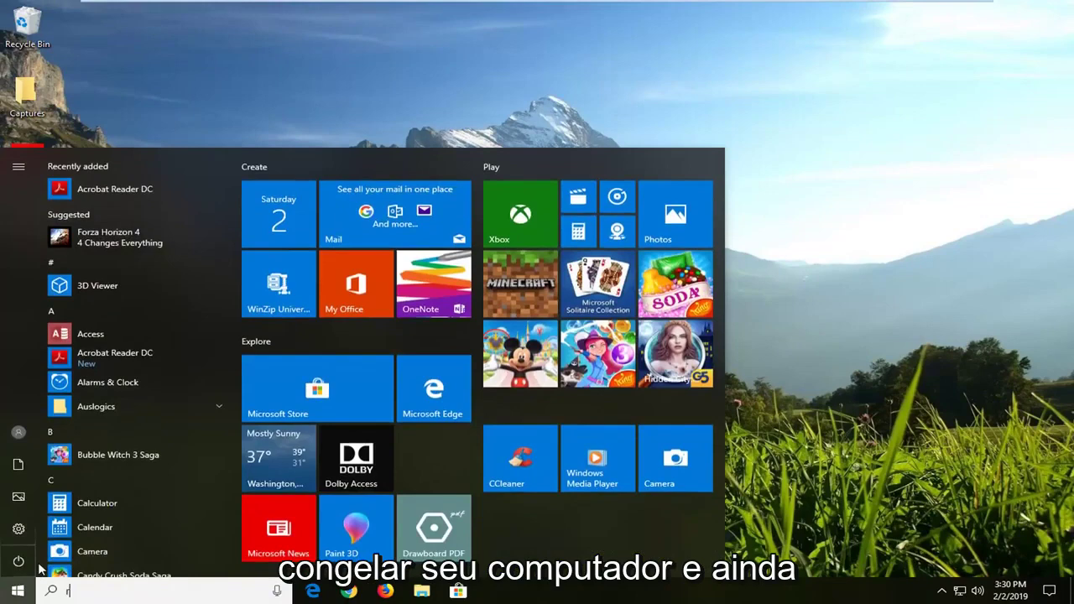
type("regedit")
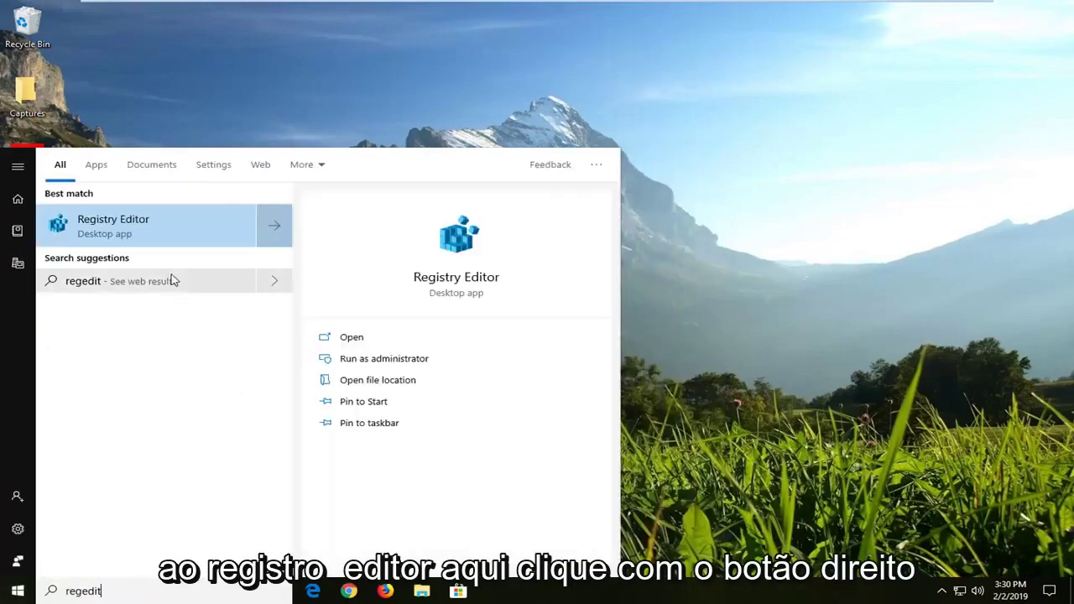
right_click(109, 228)
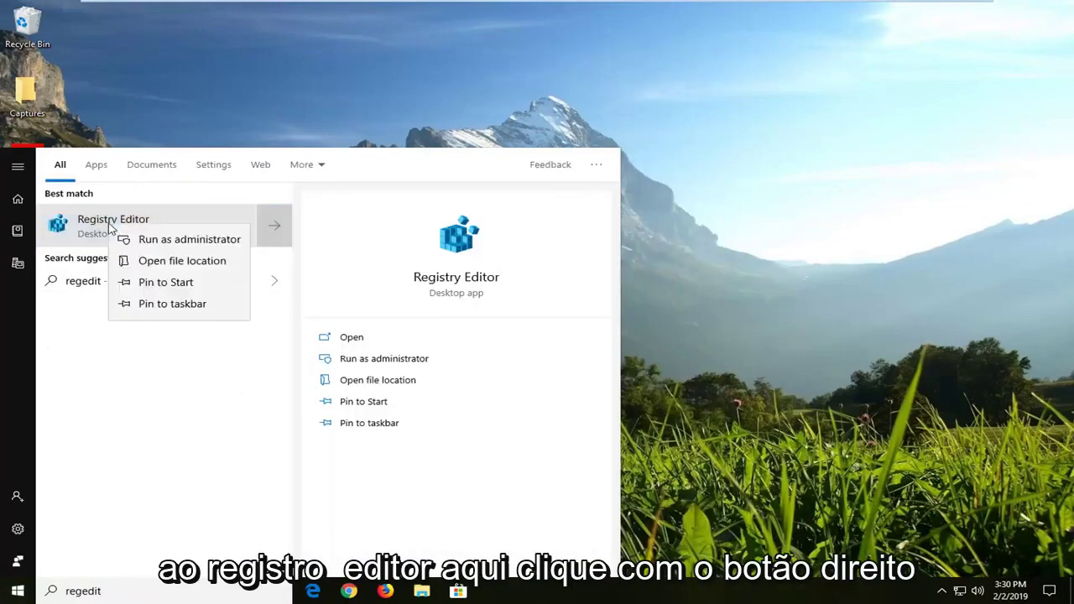
left_click(169, 243)
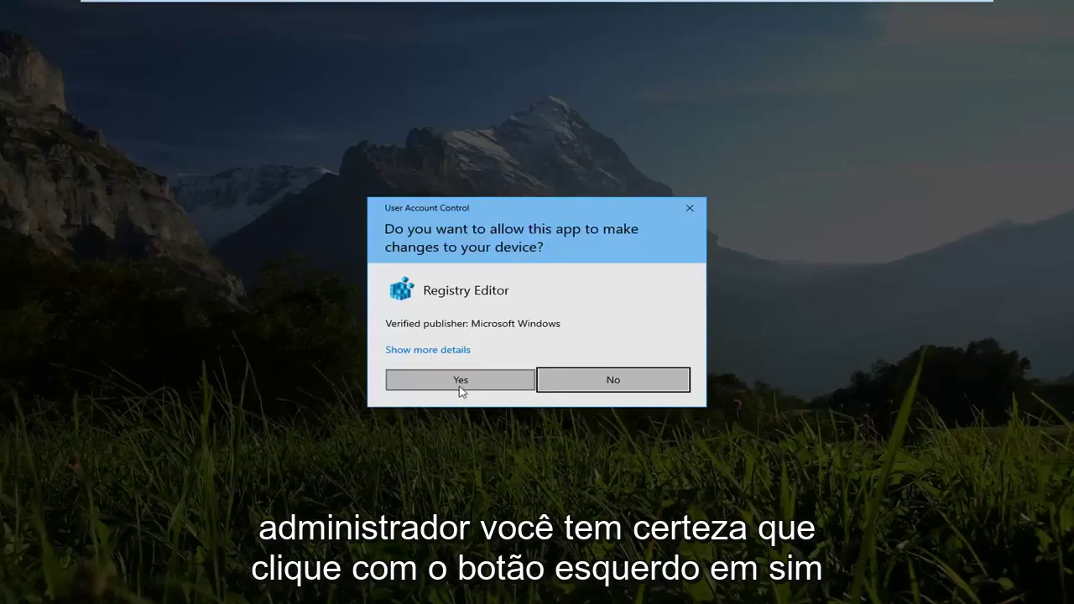
left_click(460, 383)
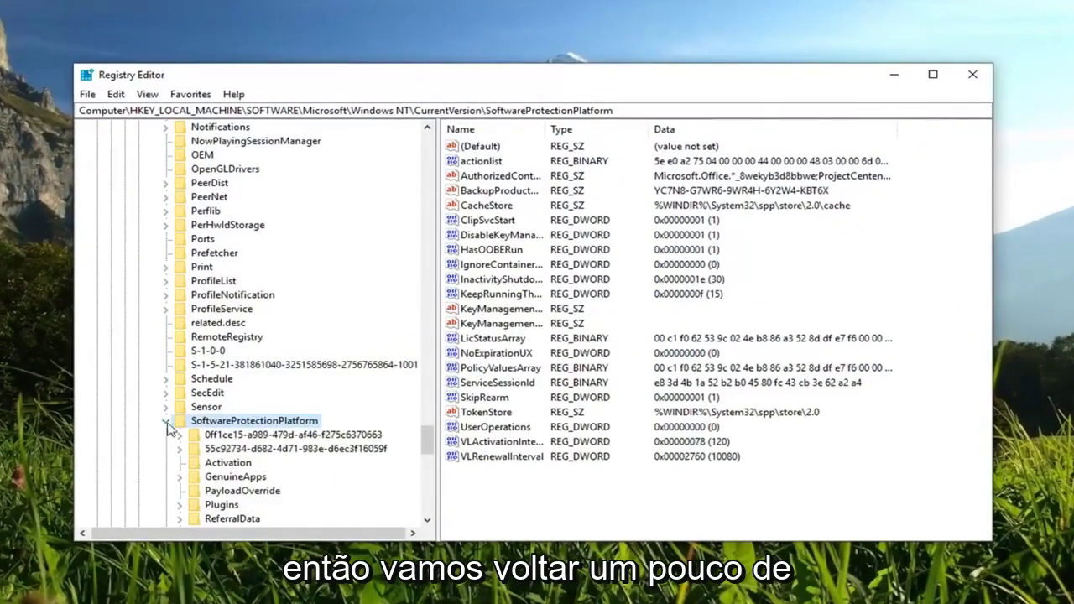
- Collapse the SoftwareProtectionPlatform, Windows NT, Microsoft and SOFTWARE branches back to HKEY_LOCAL_MACHINE
left_click(165, 421)
scroll(186, 340, "up", 5)
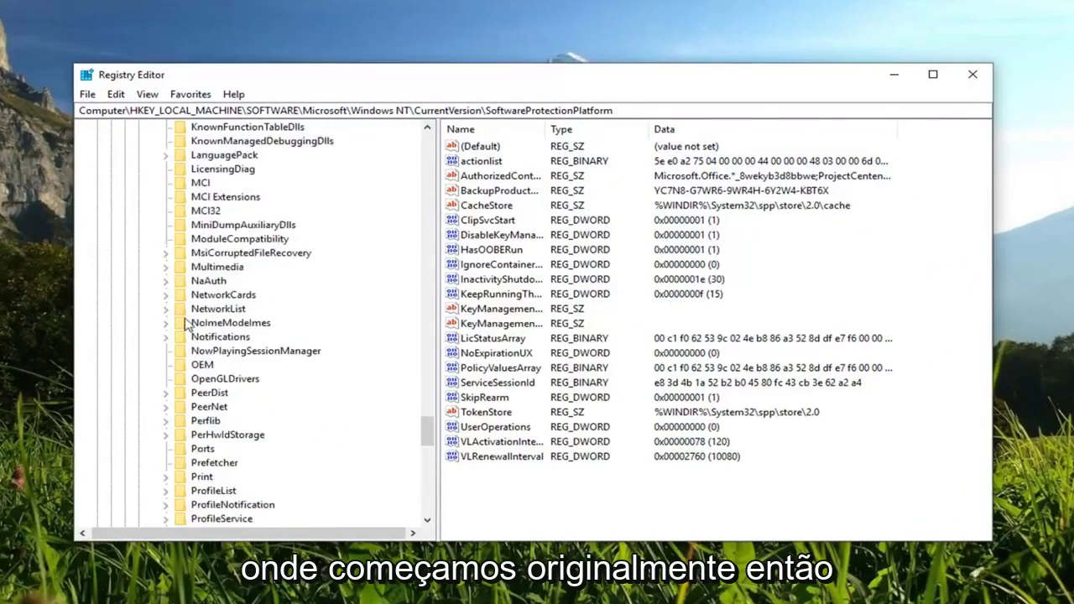
scroll(186, 340, "up", 9)
scroll(187, 340, "up", 15)
scroll(136, 338, "down", 6)
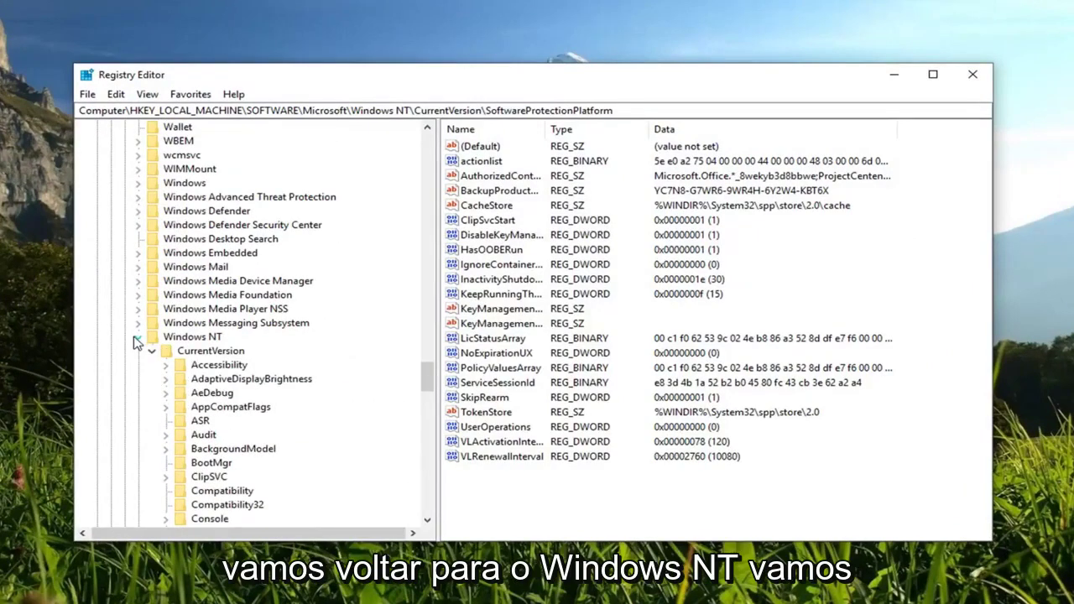
left_click(137, 338)
scroll(137, 343, "up", 7)
scroll(137, 342, "up", 13)
scroll(141, 345, "up", 13)
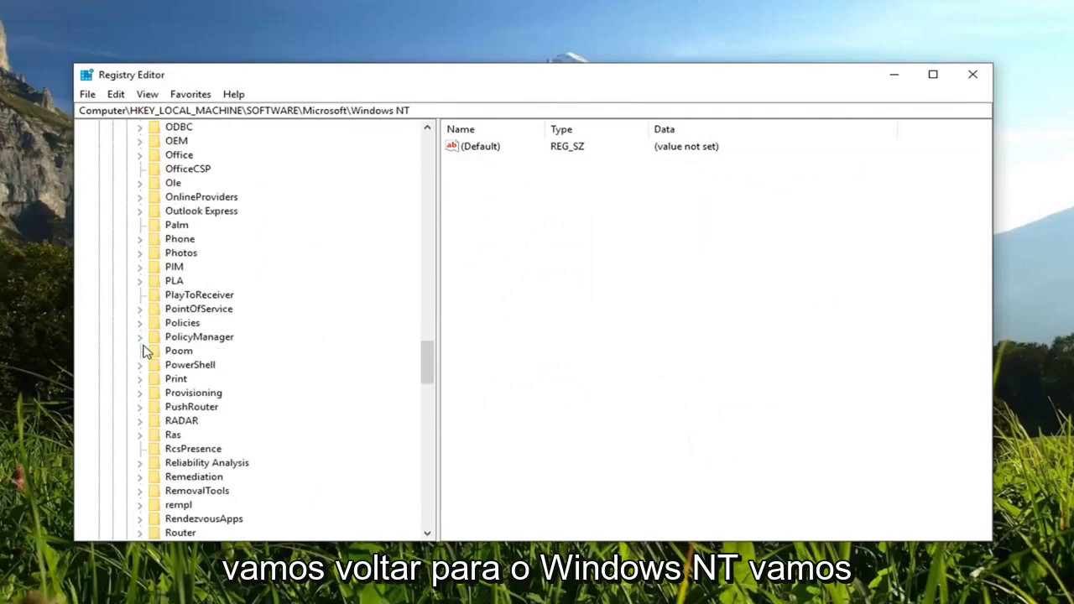
scroll(144, 349, "up", 13)
scroll(146, 352, "up", 13)
scroll(141, 352, "up", 12)
scroll(126, 351, "up", 8)
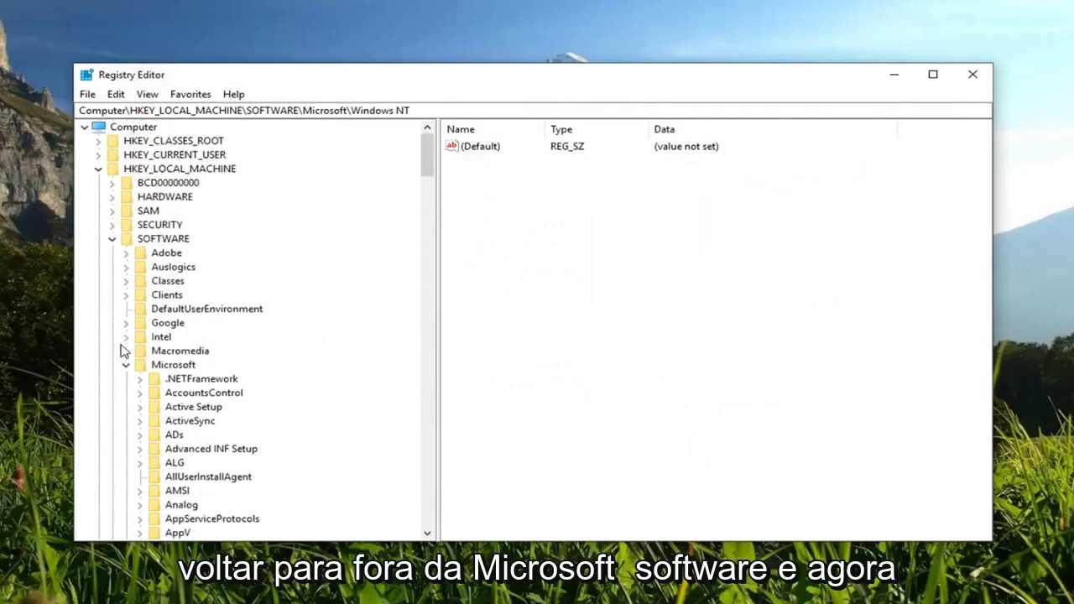
left_click(125, 365)
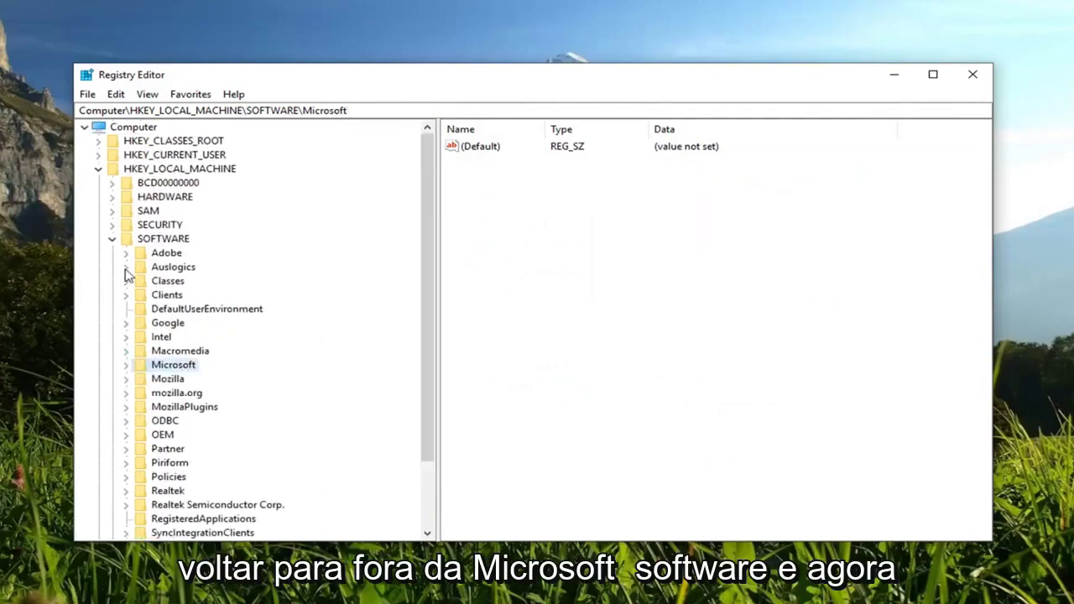
left_click(112, 240)
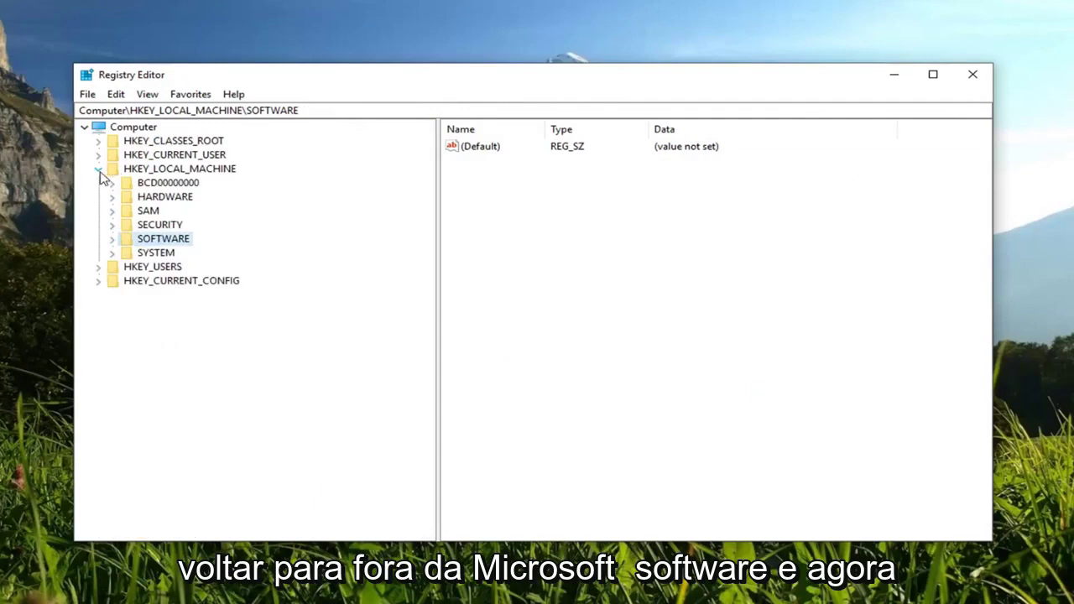
left_click(184, 170)
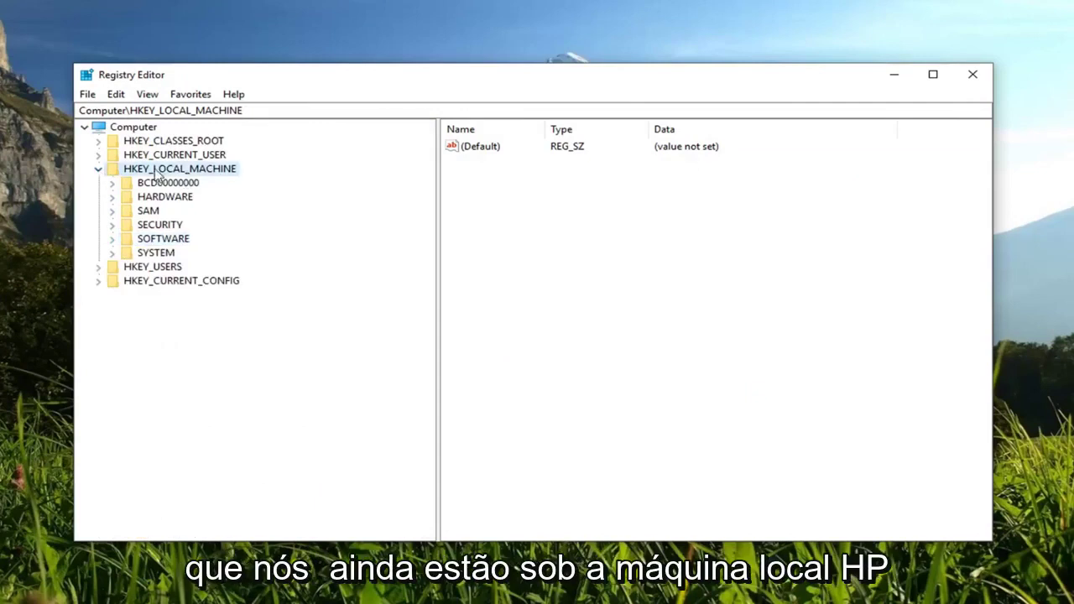
- Expand SYSTEM > Setup > Status and select the SysprepStatus key
left_click(151, 253)
left_click(113, 254)
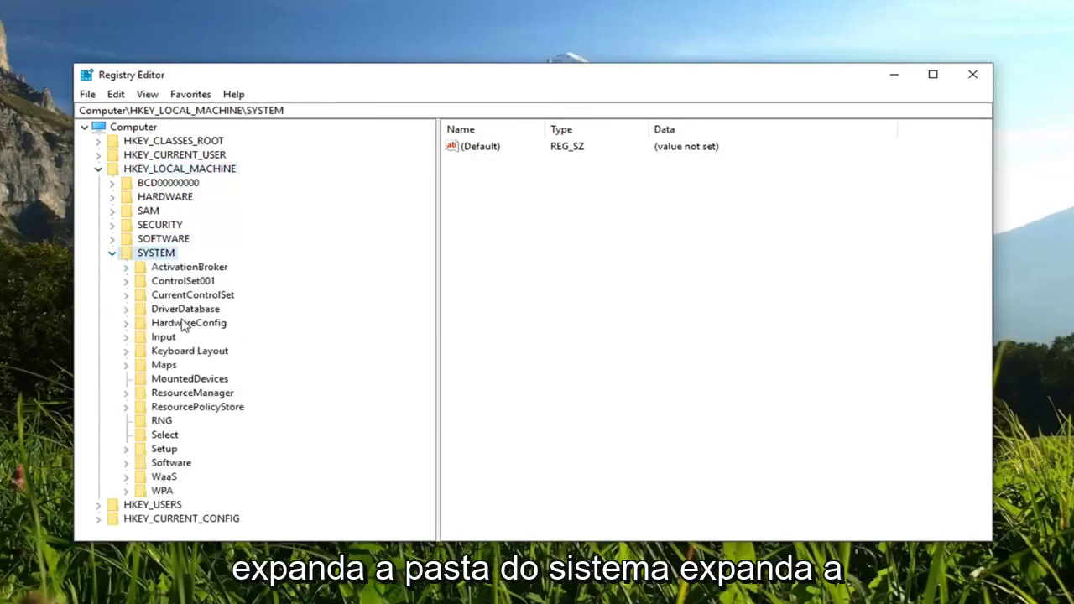
left_click(127, 449)
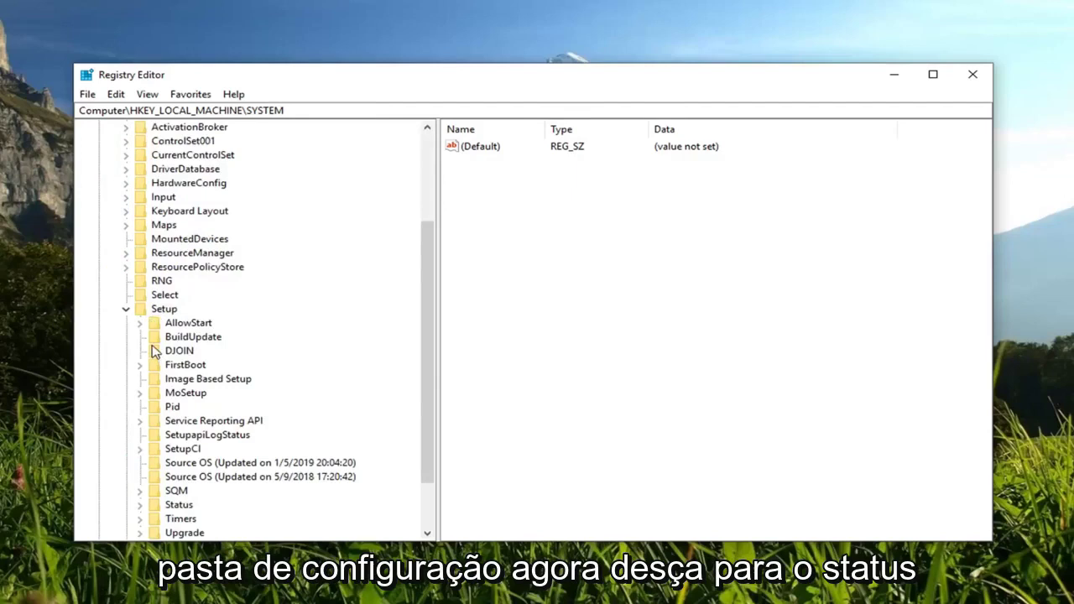
scroll(153, 353, "down", 2)
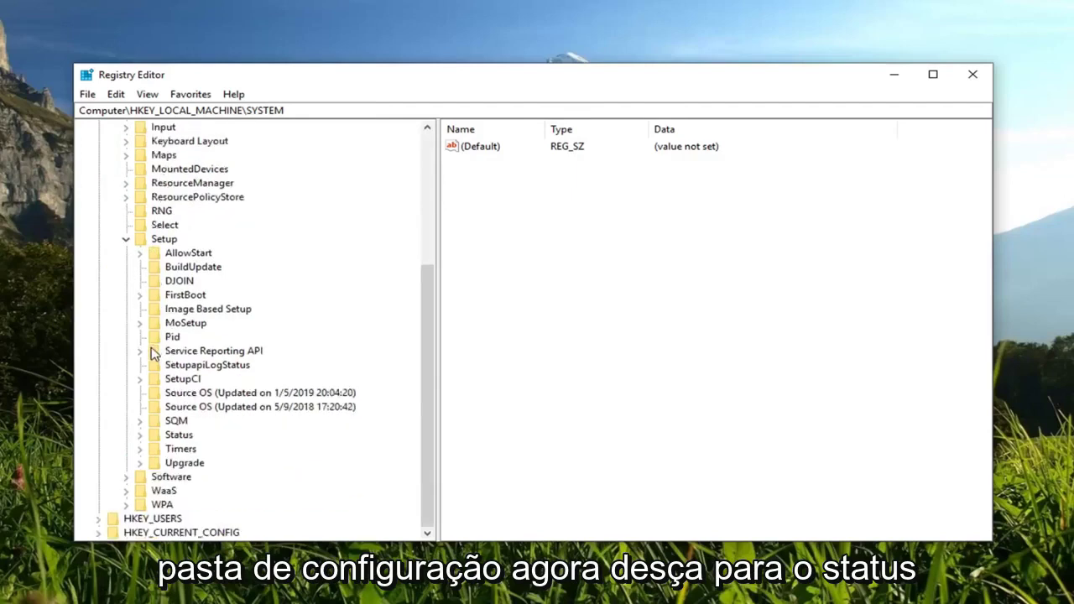
left_click(140, 435)
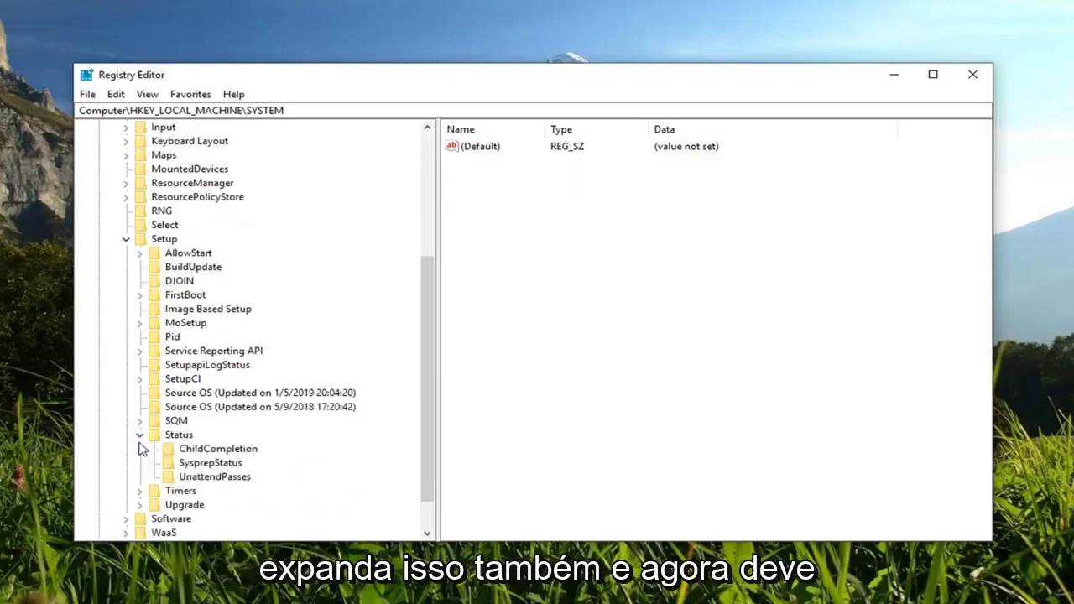
left_click(202, 467)
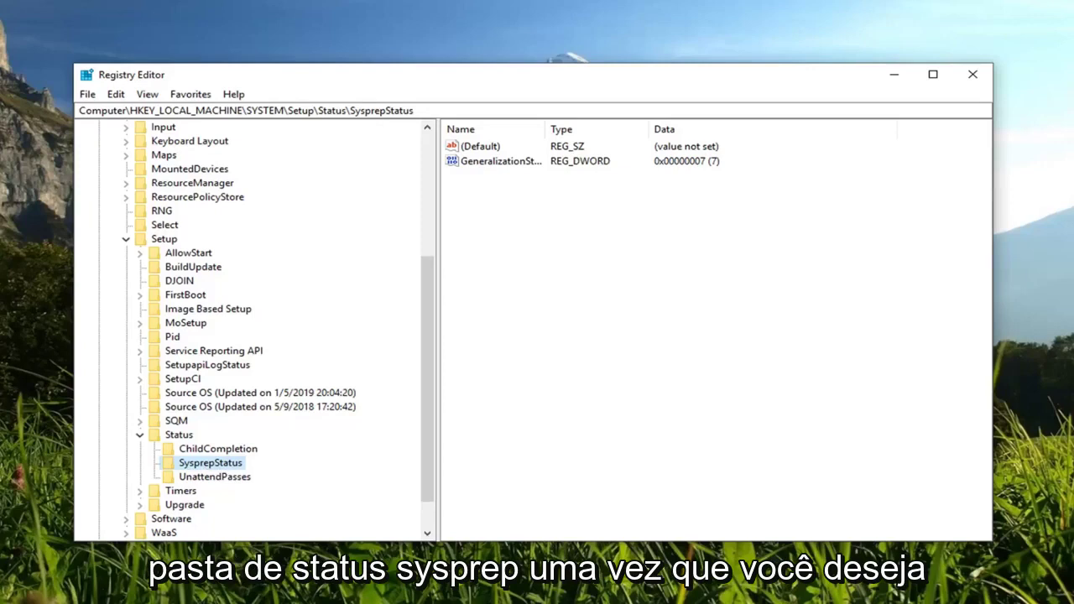
- Open GeneralizationState and confirm its data of 7 unchanged
double_click(493, 161)
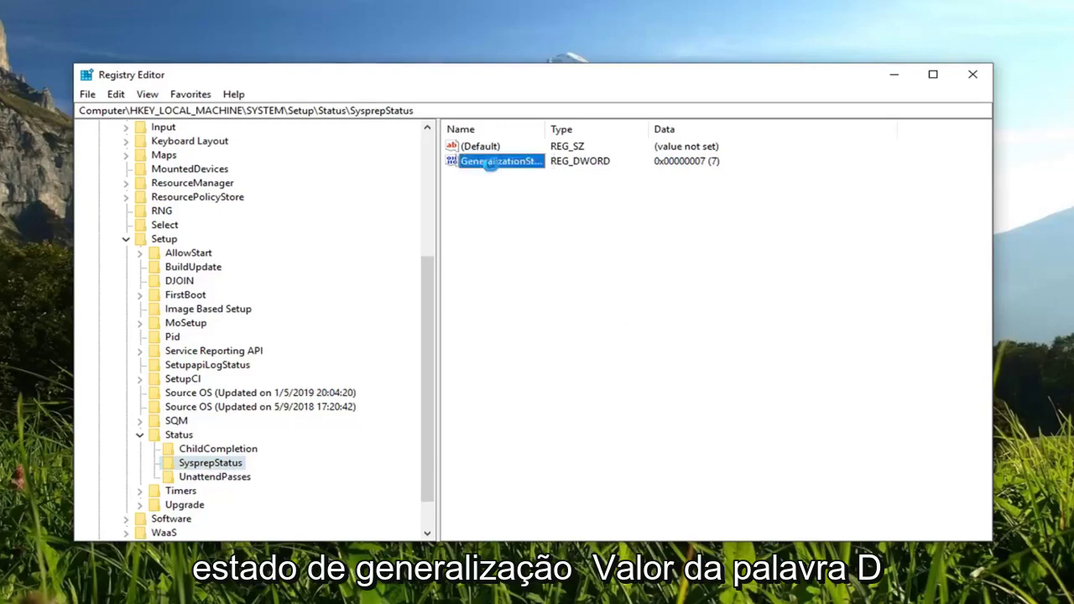
left_click_drag(328, 148, 706, 157)
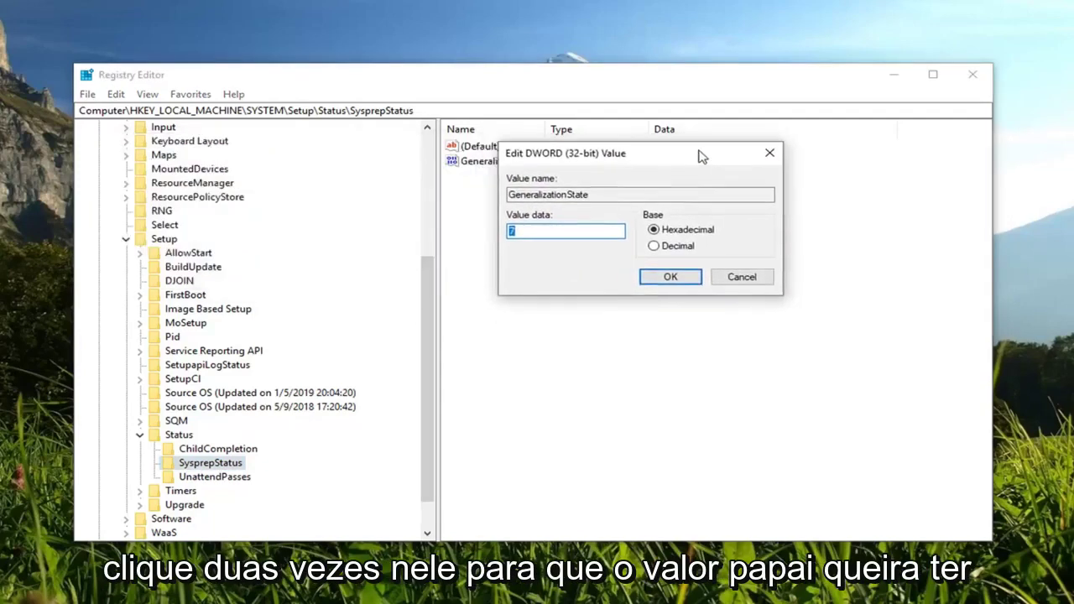
left_click(510, 235)
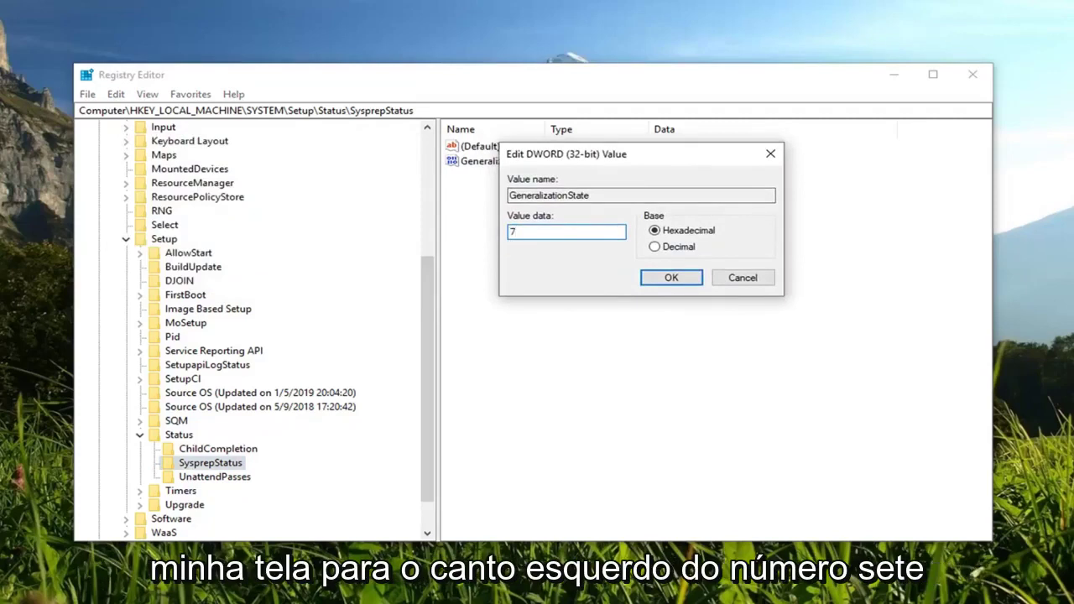
left_click(656, 280)
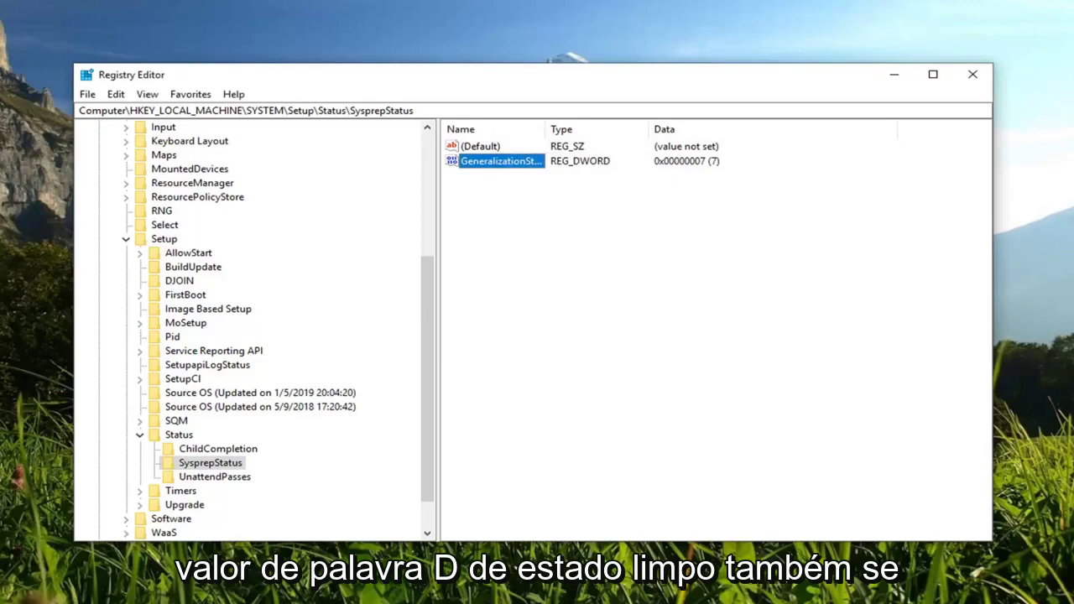
left_click(513, 196)
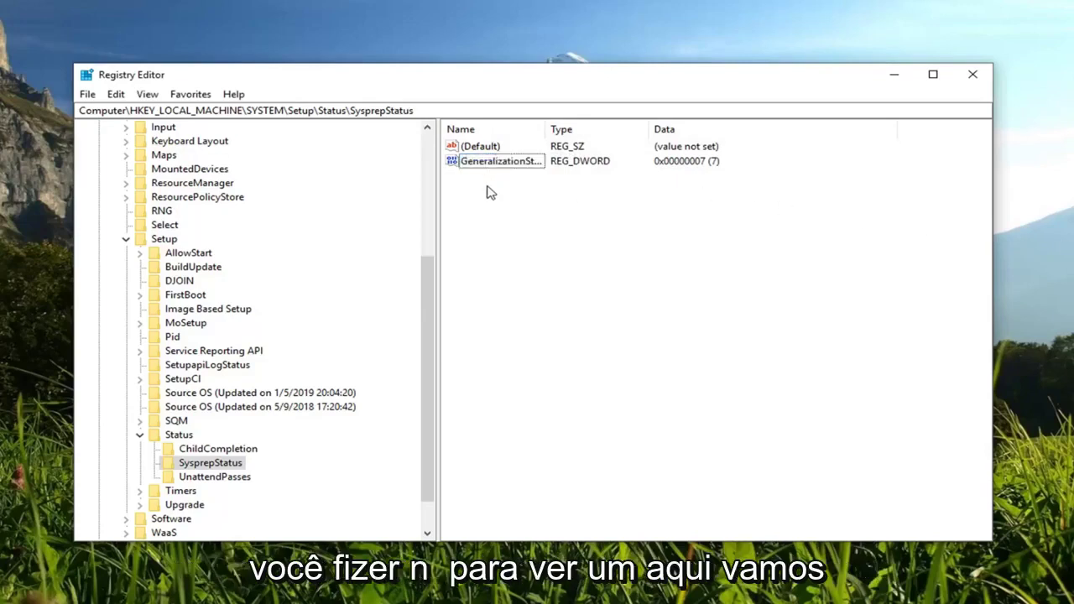
- Create a new DWORD (32-bit) value named CleanupState in SysprepStatus
right_click(491, 193)
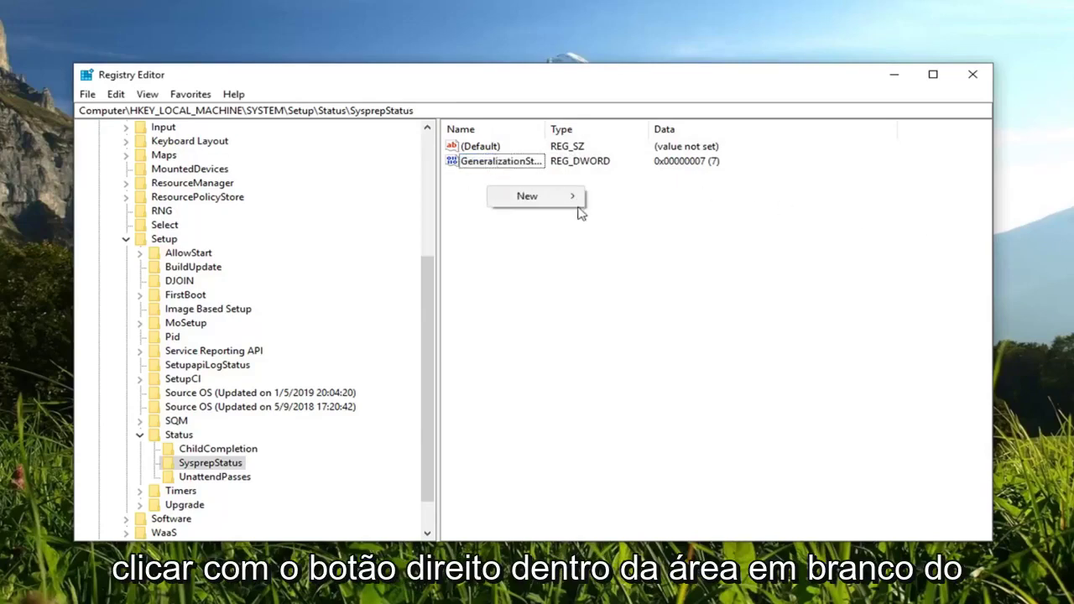
mouse_move(530, 195)
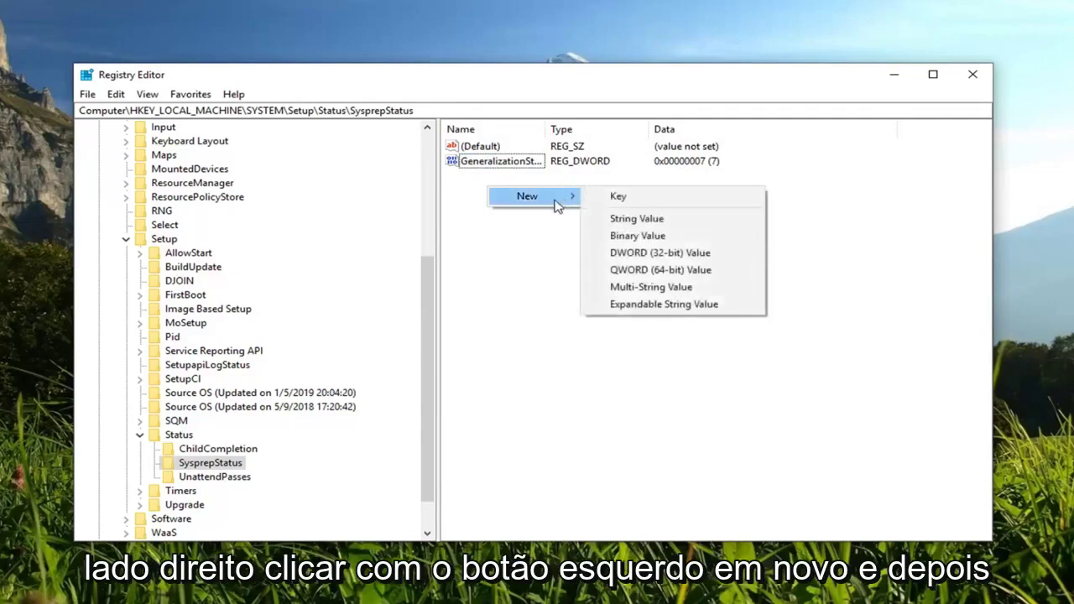
left_click(686, 254)
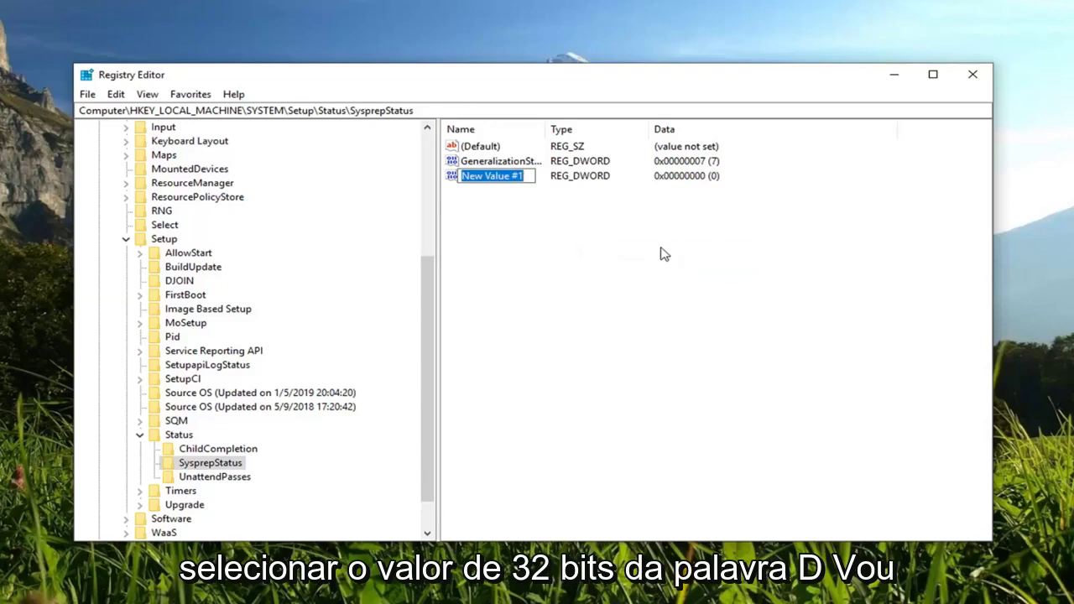
type("Cleanup")
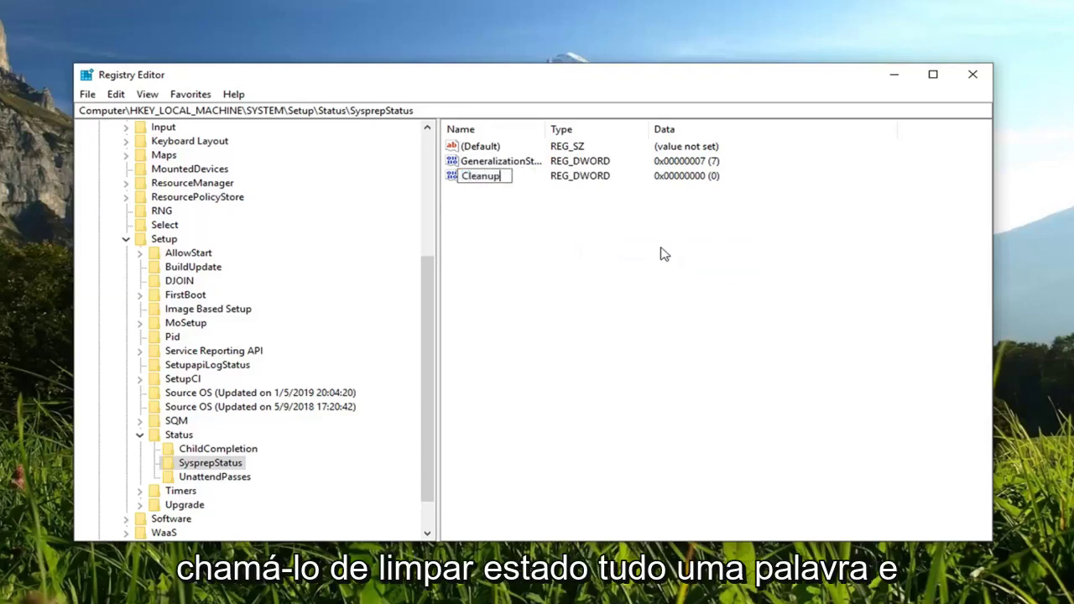
type("State")
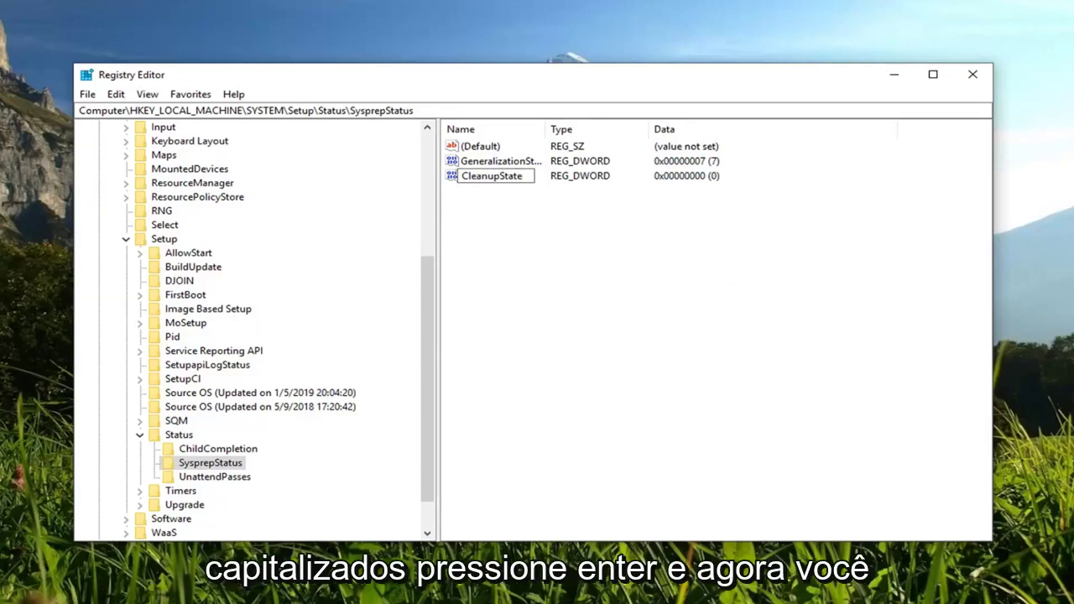
key("Return")
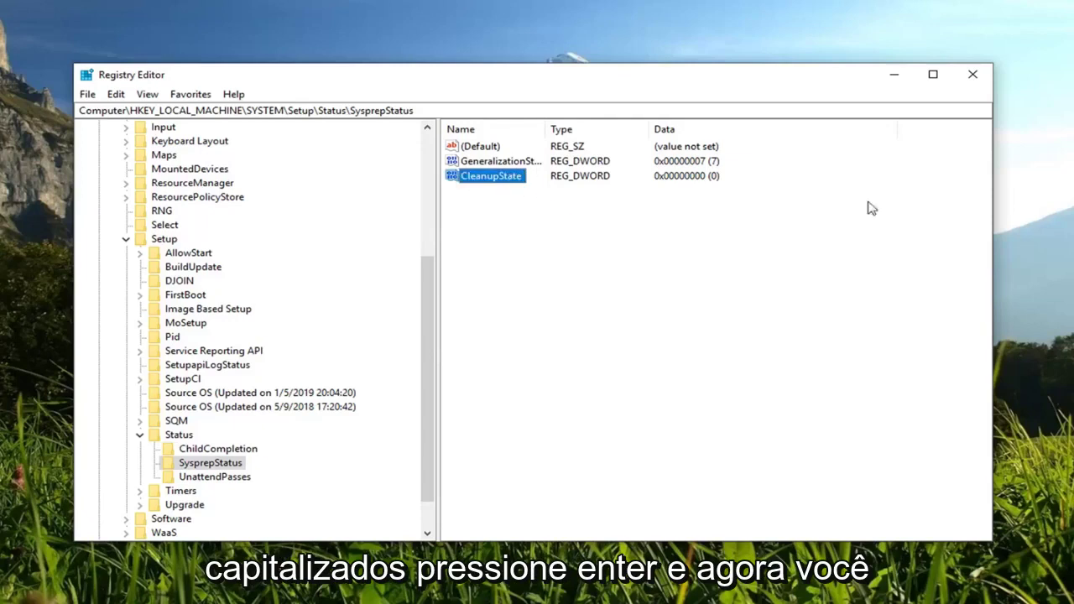
- Set CleanupState's value data to 2
double_click(496, 178)
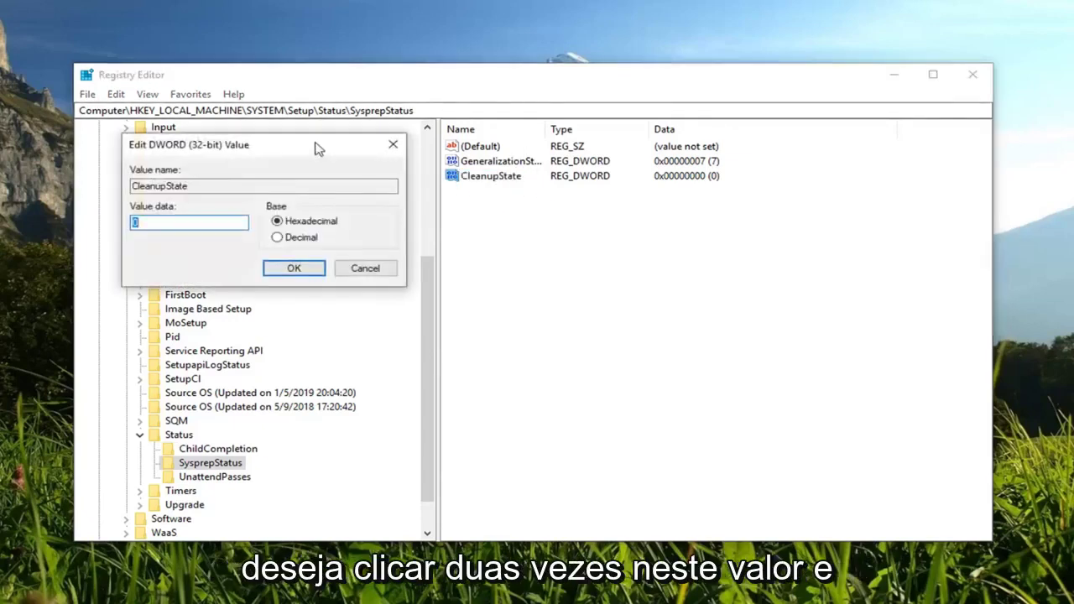
left_click_drag(319, 148, 611, 228)
left_click(444, 300)
key("BackSpace")
type("2")
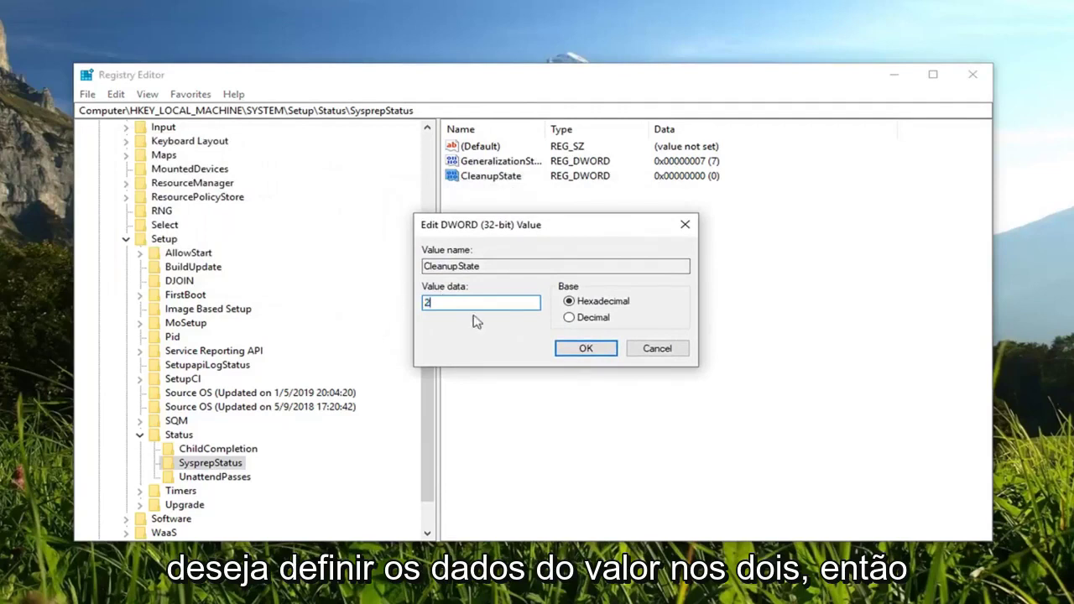
left_click(575, 351)
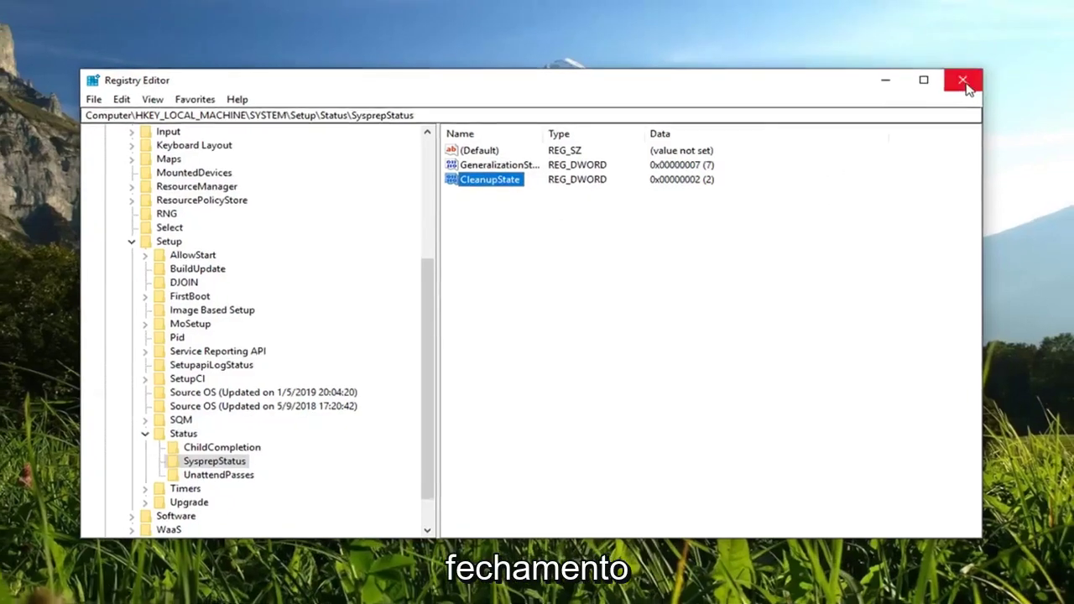
- Close Registry Editor and launch Command Prompt as administrator from a 'cmd' search
left_click(973, 74)
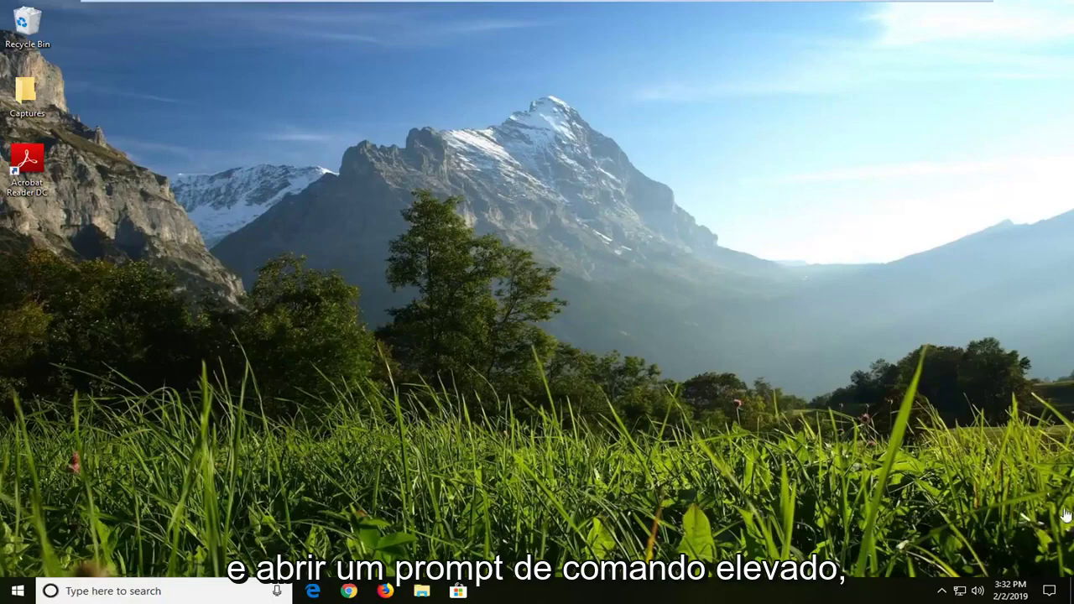
left_click(15, 593)
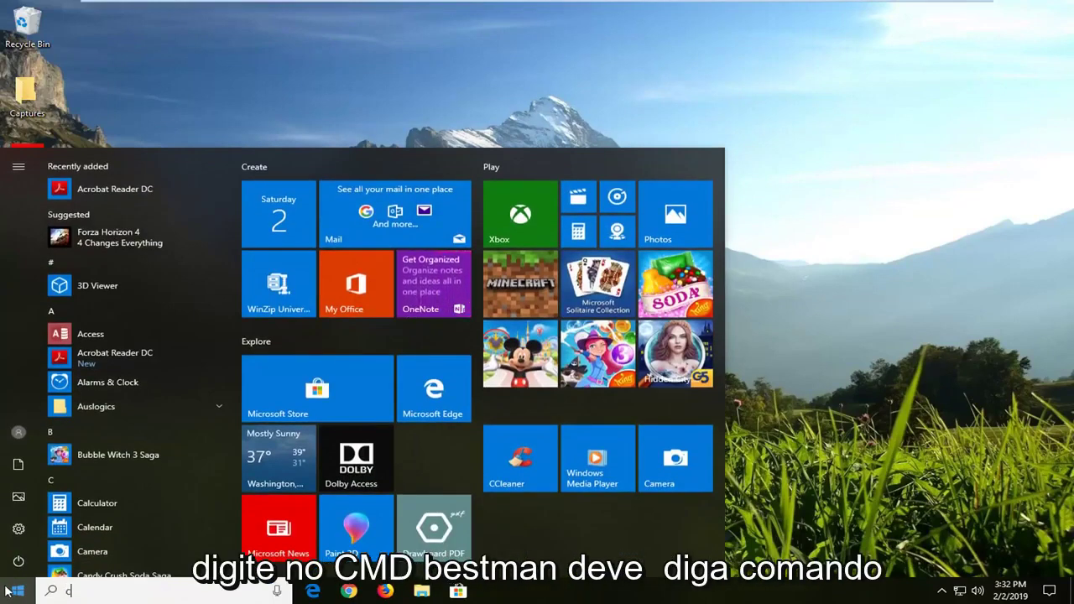
type("cmd")
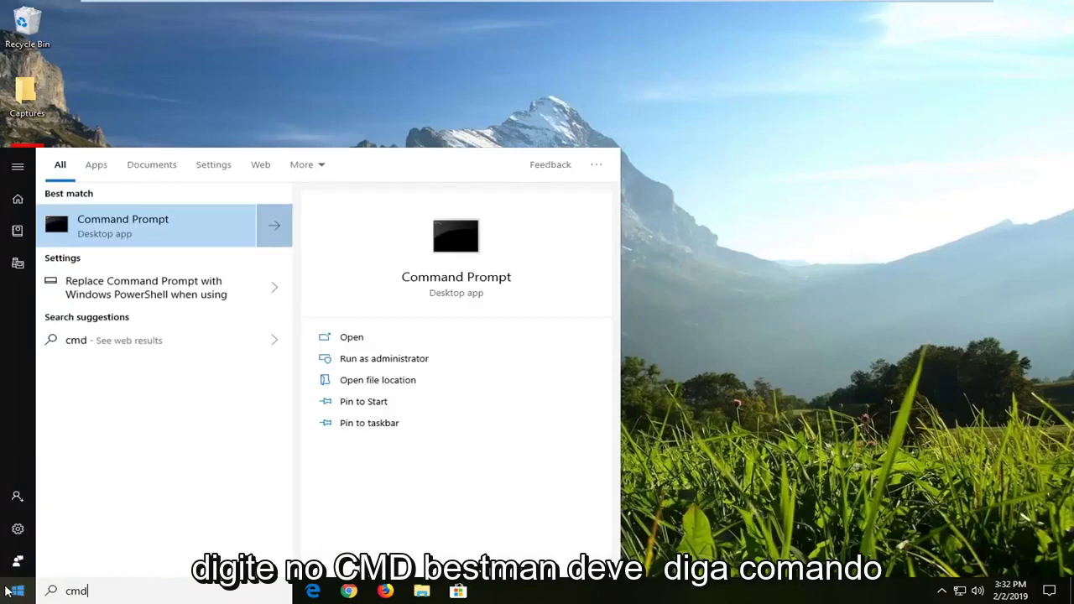
right_click(84, 223)
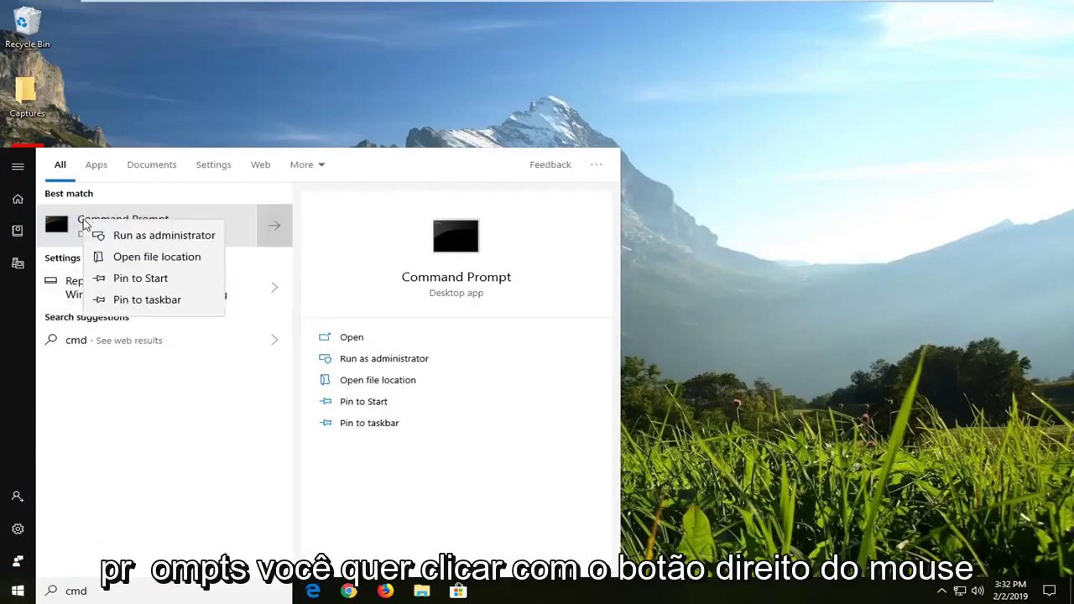
left_click(135, 236)
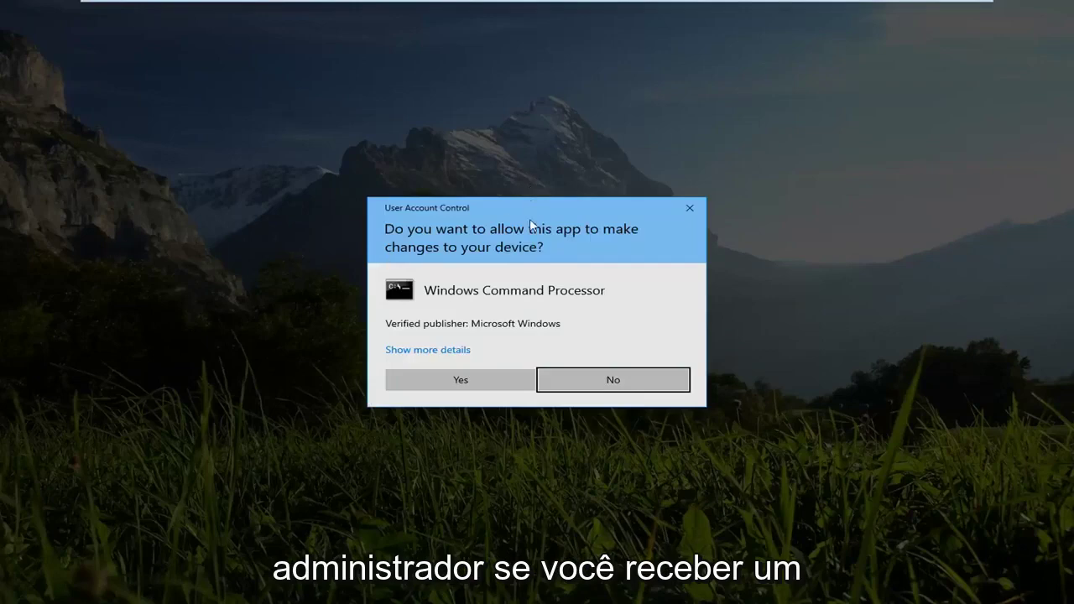
- Approve UAC and run msdtc -uninstall, pasted via the console's Edit > Paste menu
left_click(461, 382)
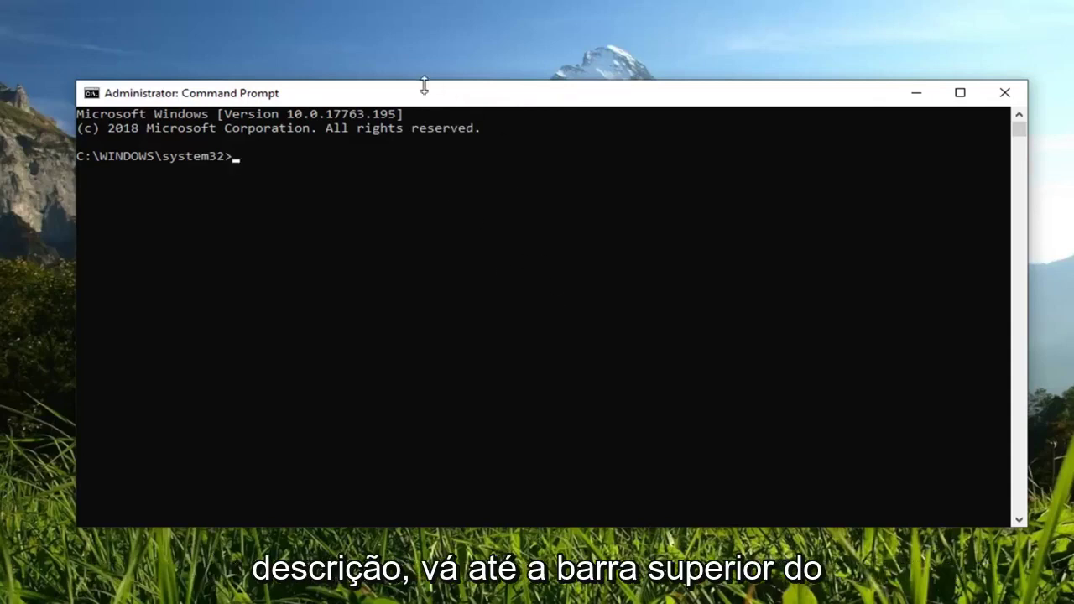
right_click(500, 94)
left_click(537, 221)
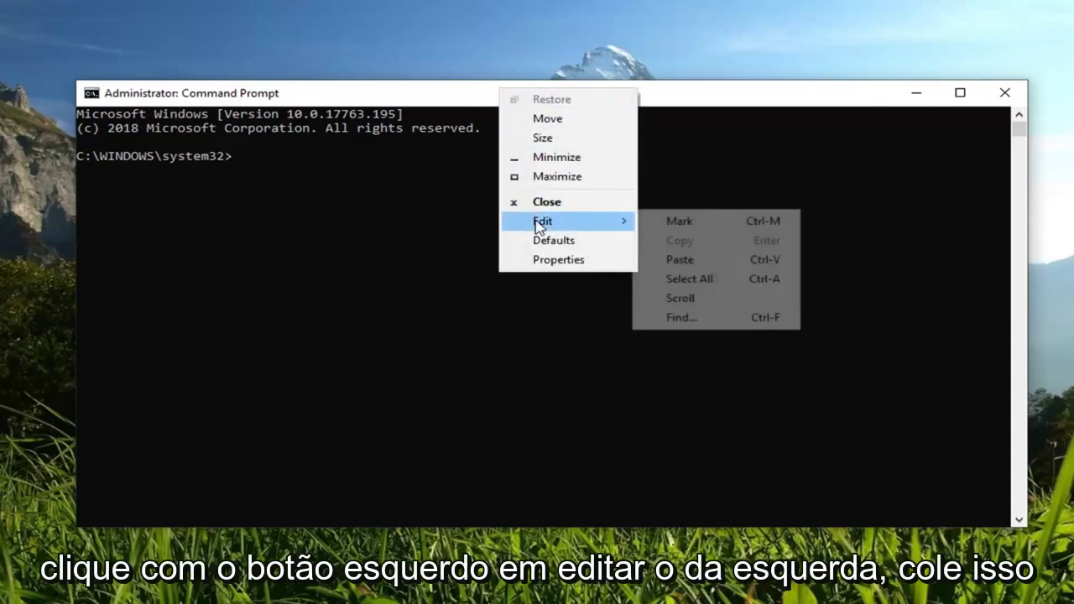
left_click(679, 260)
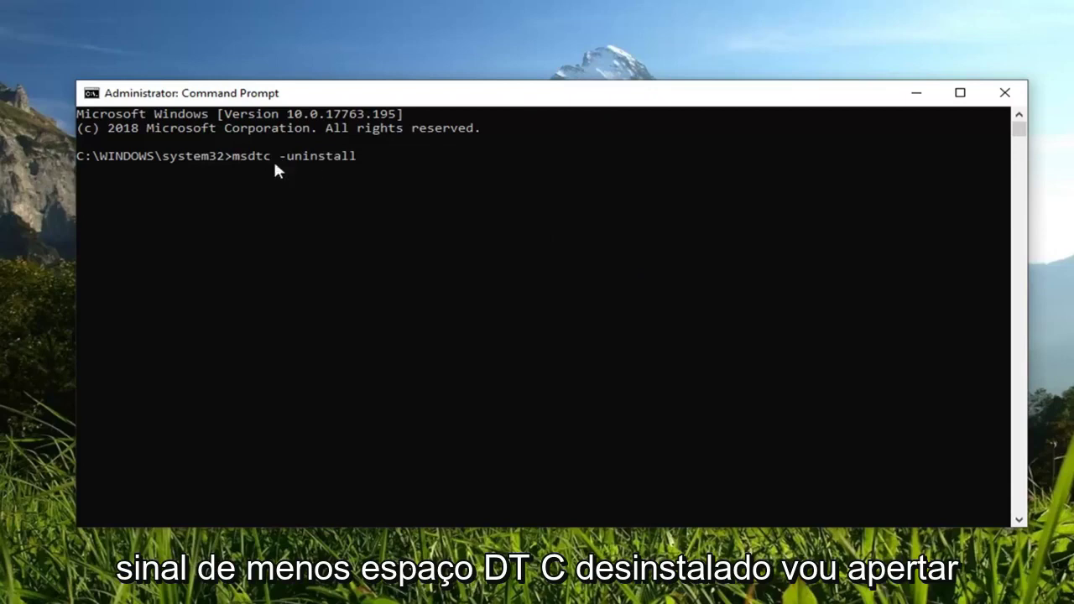
key("Return")
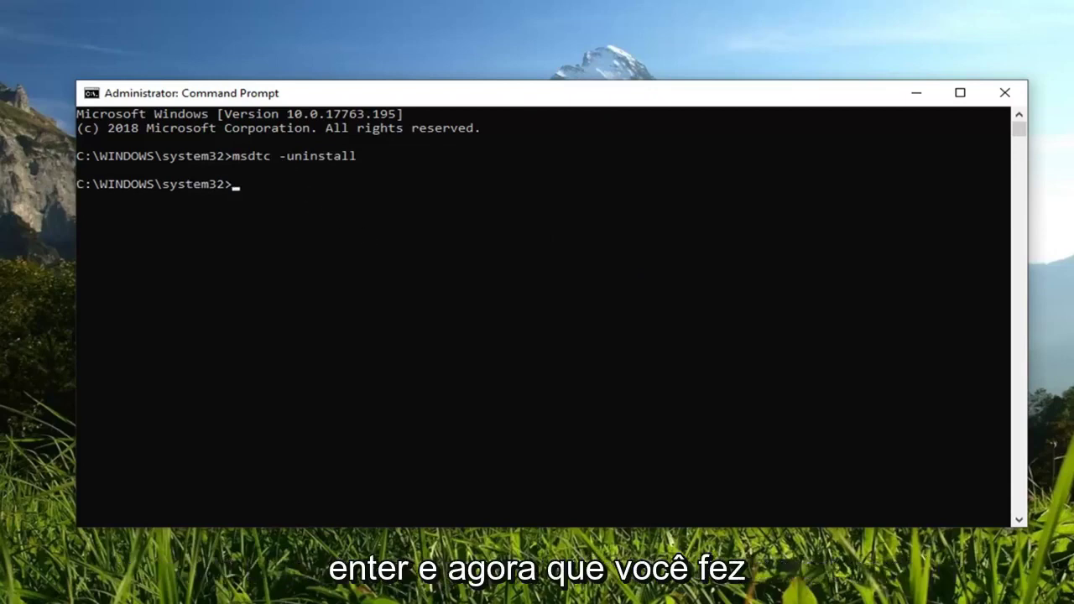
- Paste the msdtc -install command into the elevated console
right_click(540, 95)
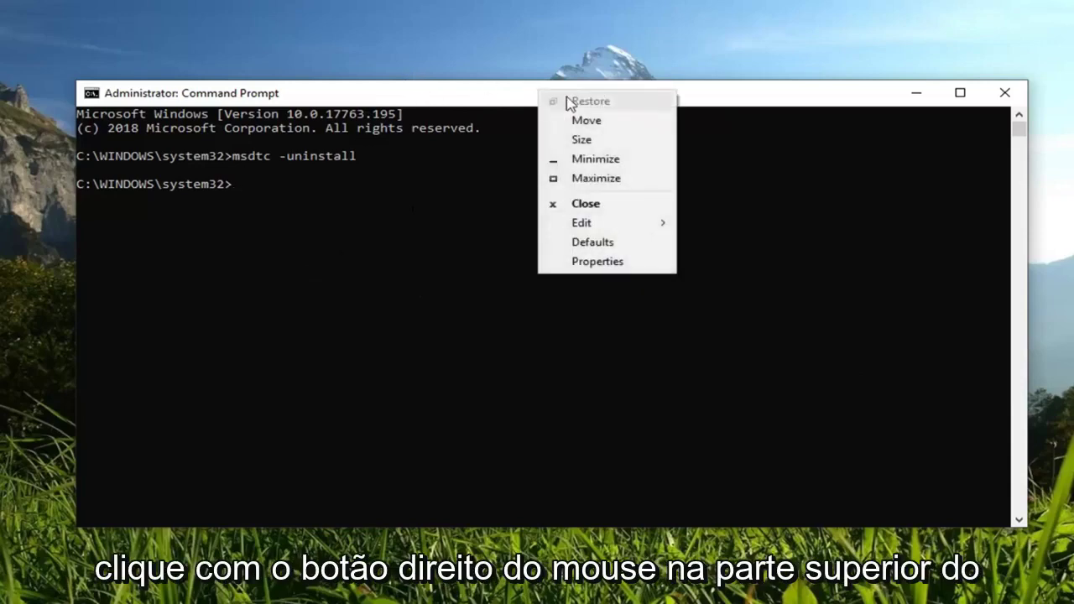
left_click(624, 226)
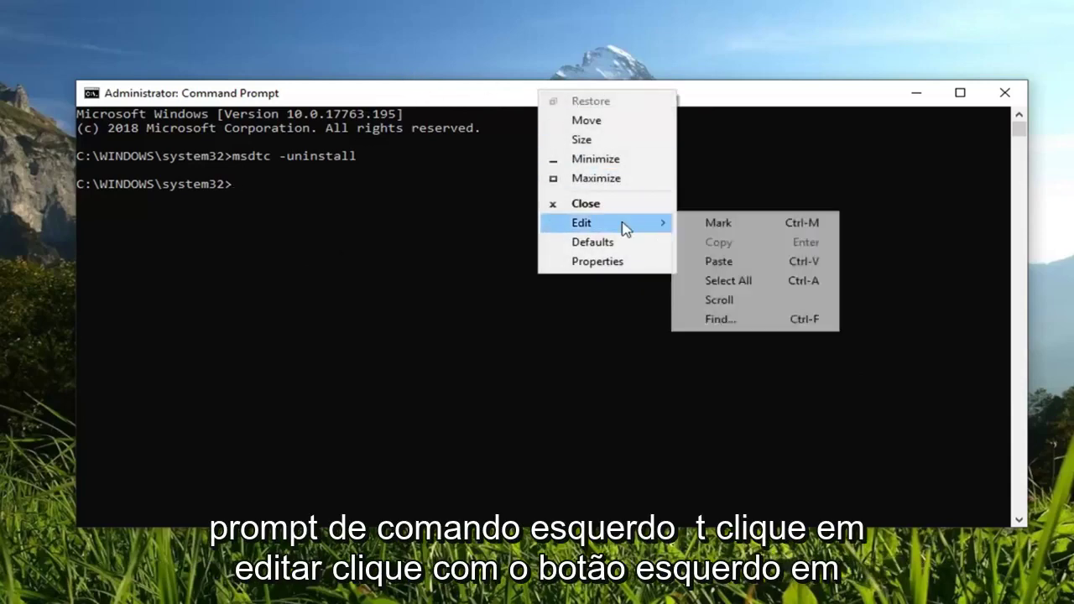
left_click(696, 261)
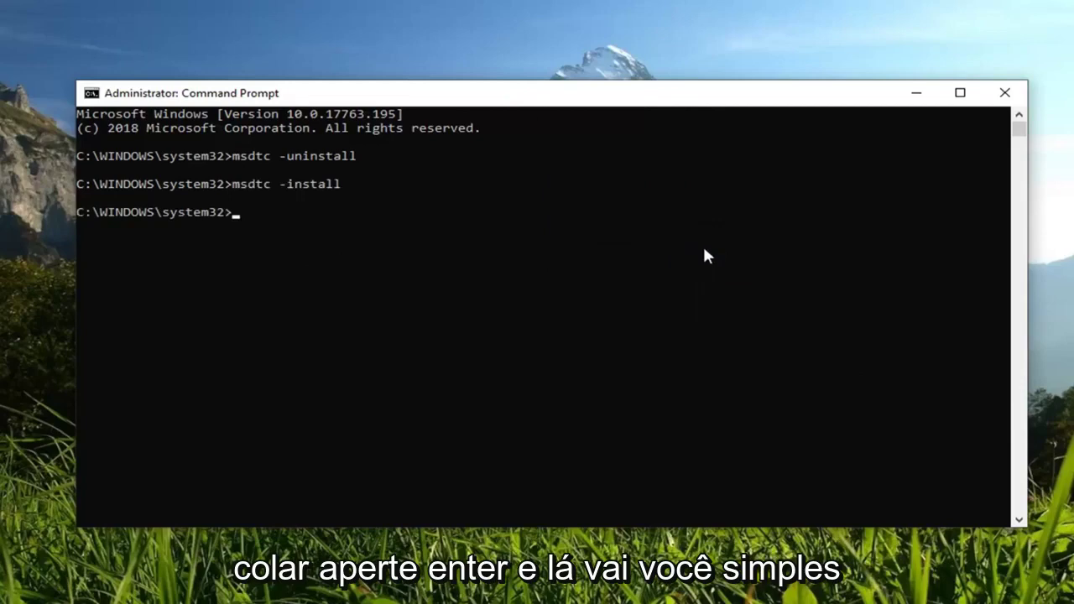